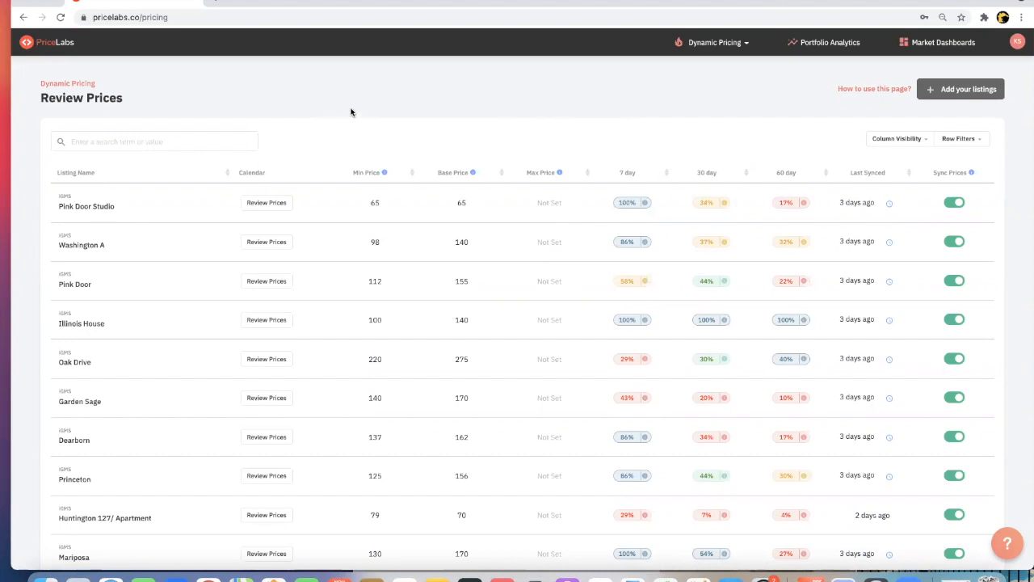
# - Examine the 7-, 30- and 60-day occupancy rates of the Pink Door Studio listing
pyautogui.scroll(-2, 348, 139)
pyautogui.scroll(2, 348, 139)
pyautogui.moveTo(648, 208)
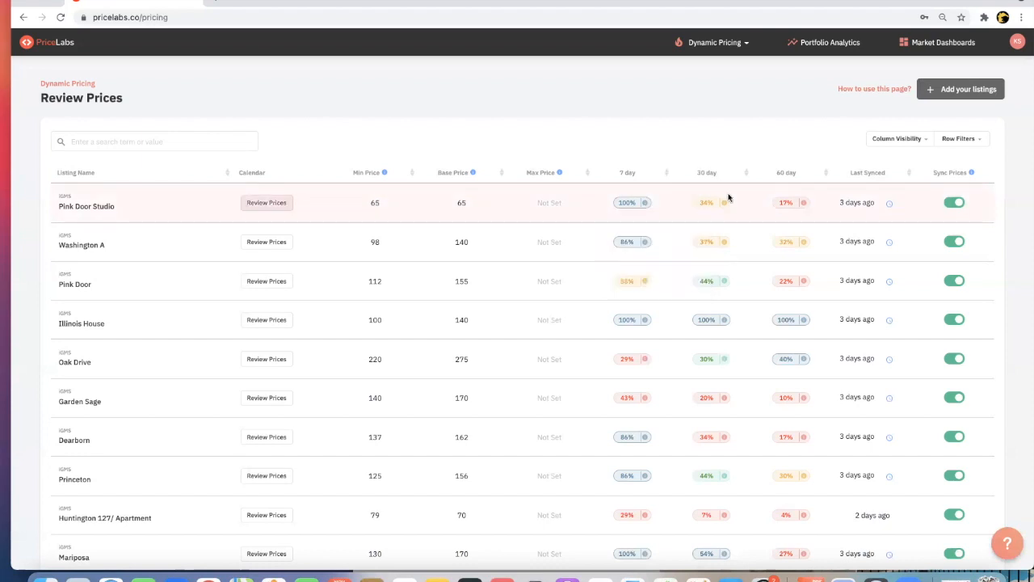
pyautogui.moveTo(726, 209)
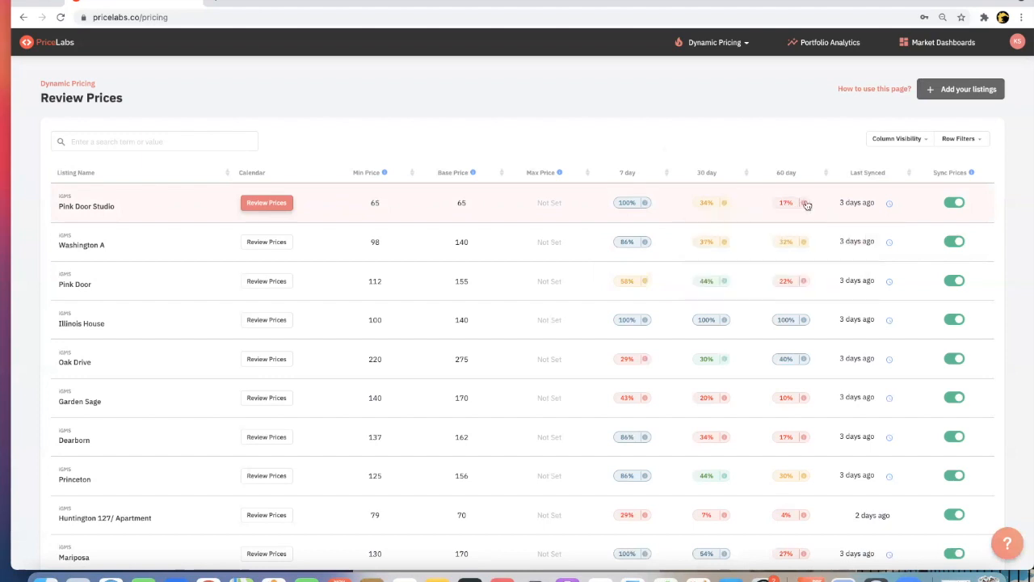
pyautogui.moveTo(804, 206)
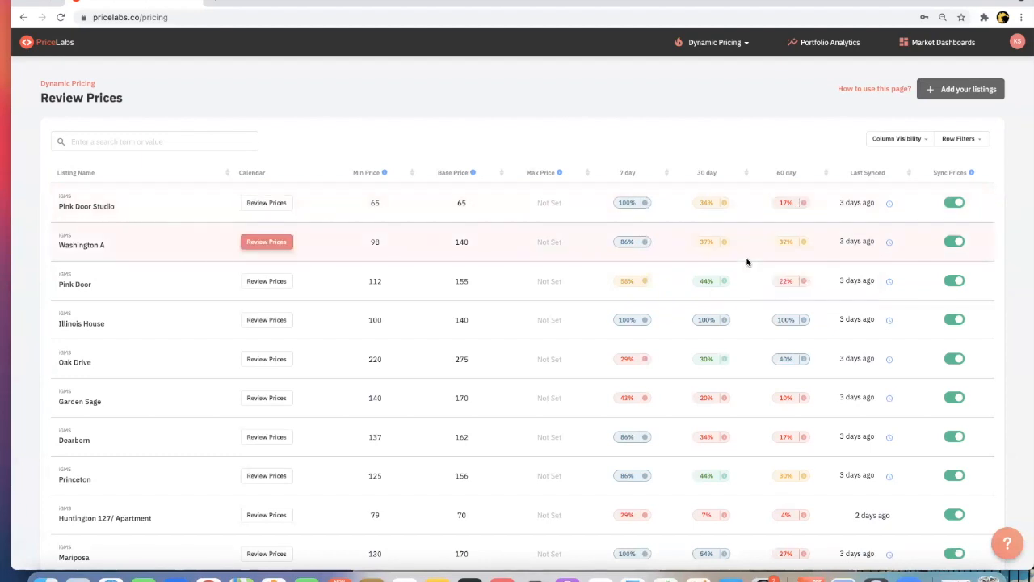
# - Scan the full listing table for weak and strong occupancy across the 7-, 30- and 60-day periods
pyautogui.scroll(-4, 747, 262)
pyautogui.scroll(-5, 747, 261)
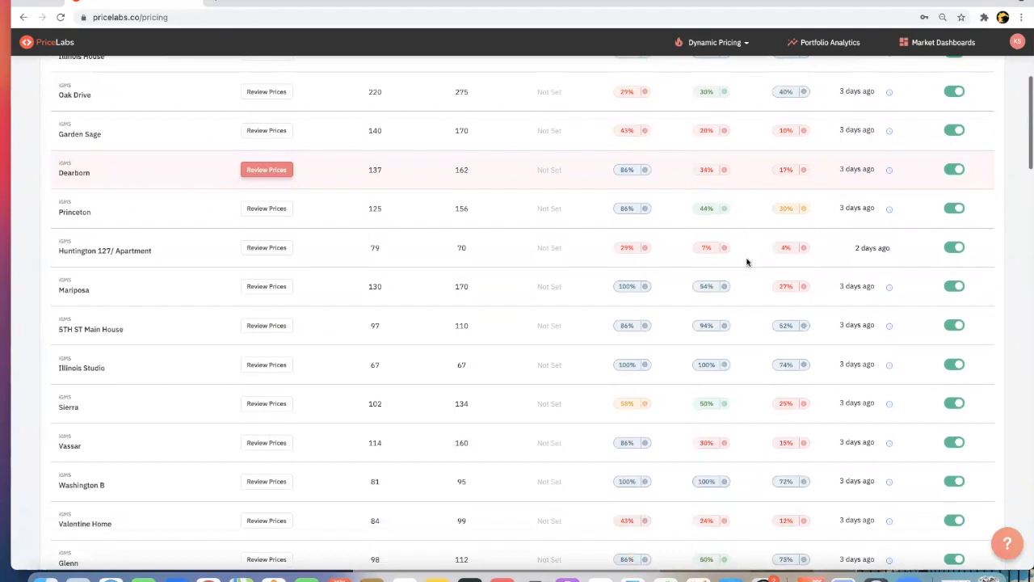
pyautogui.scroll(-2, 747, 262)
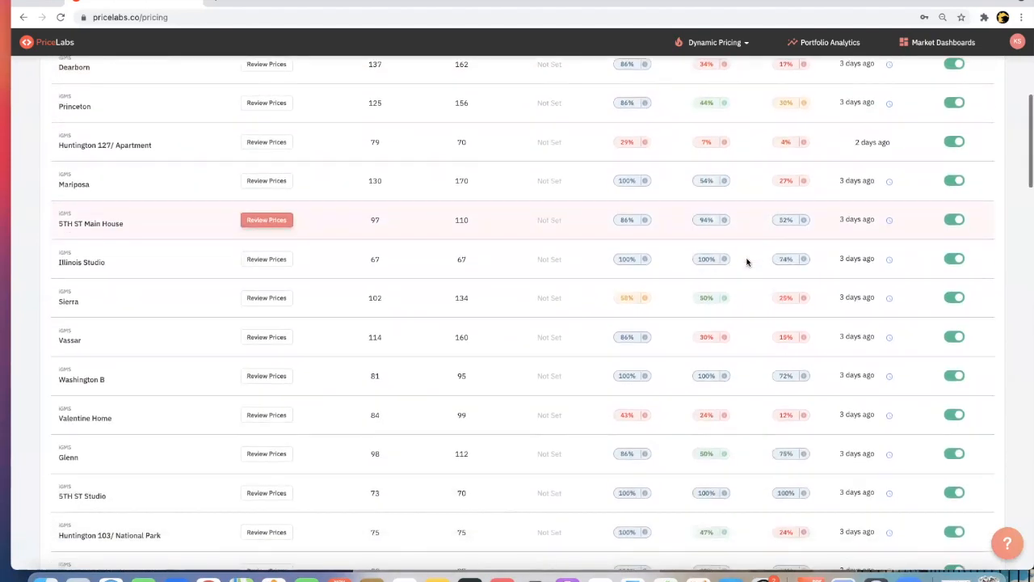
pyautogui.scroll(5, 747, 262)
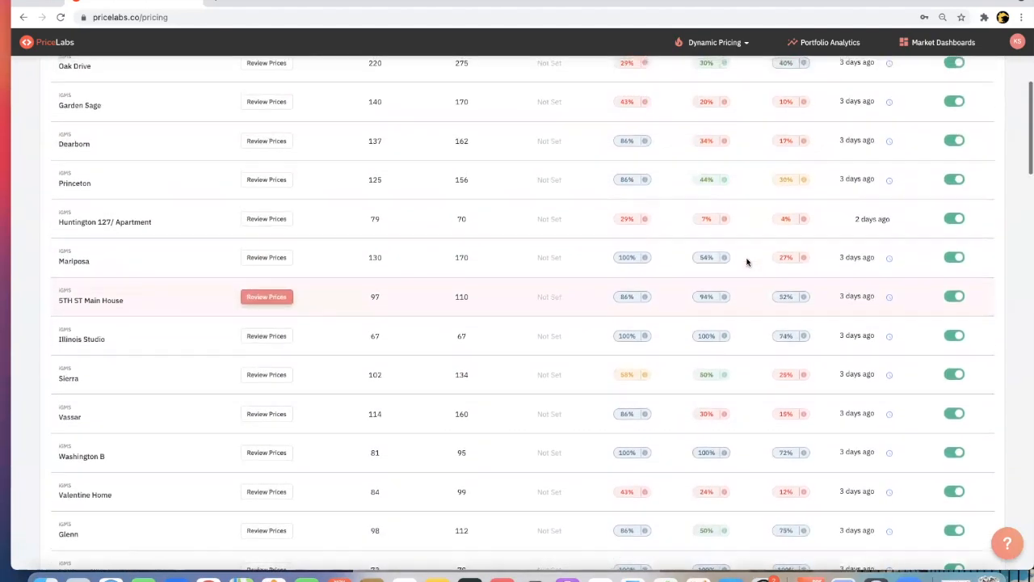
pyautogui.scroll(3, 747, 262)
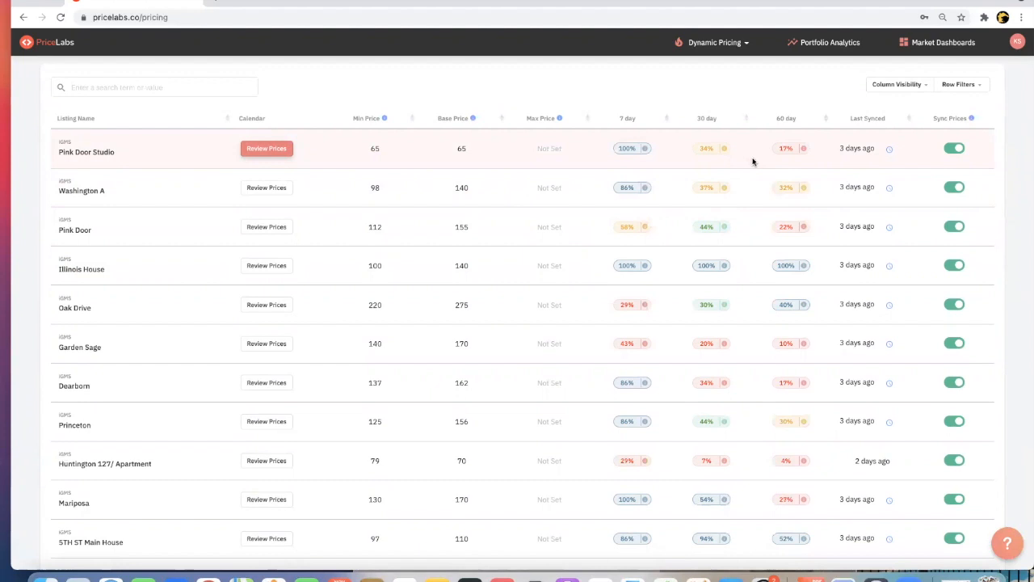
pyautogui.scroll(-15, 723, 197)
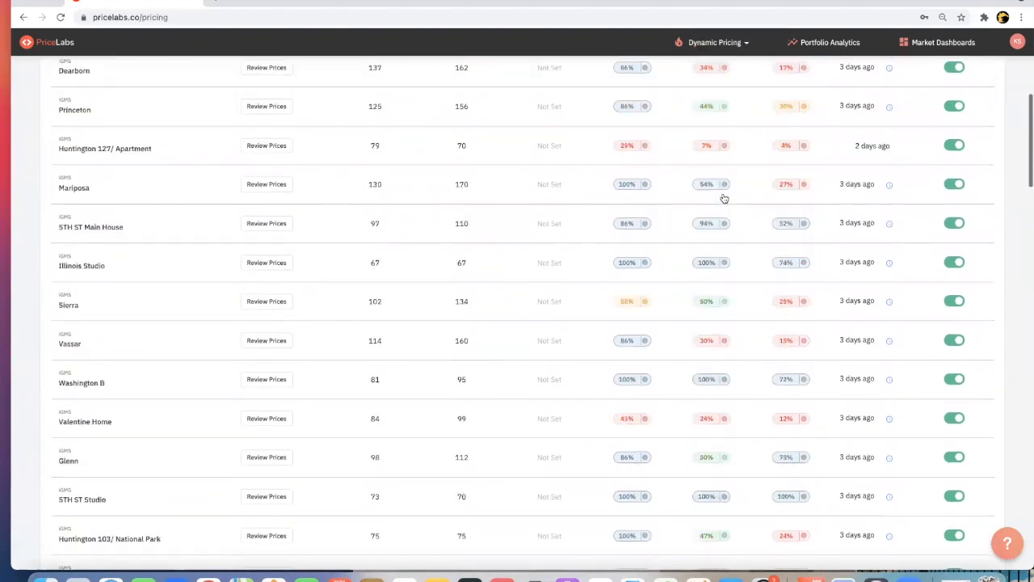
pyautogui.scroll(-5, 723, 197)
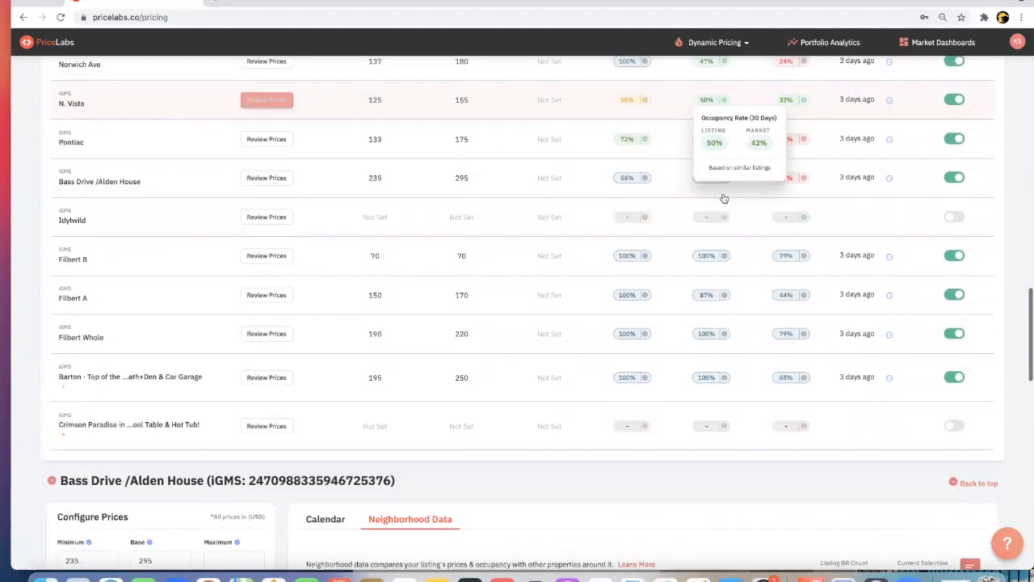
pyautogui.scroll(20, 724, 198)
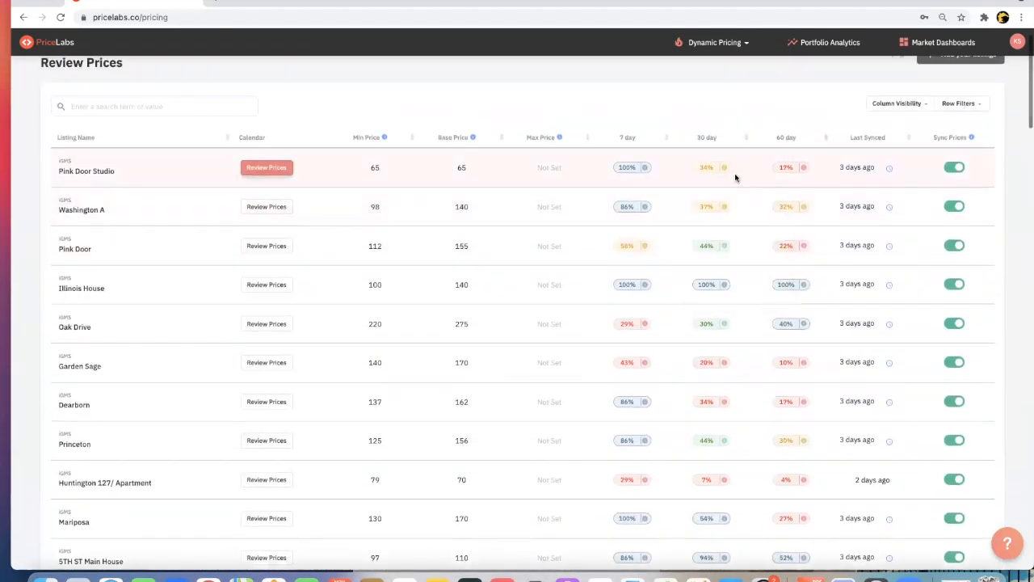
# - Sort the listings by 7-day occupancy in ascending order and compare the lowest performers with their market rates
pyautogui.click(666, 139)
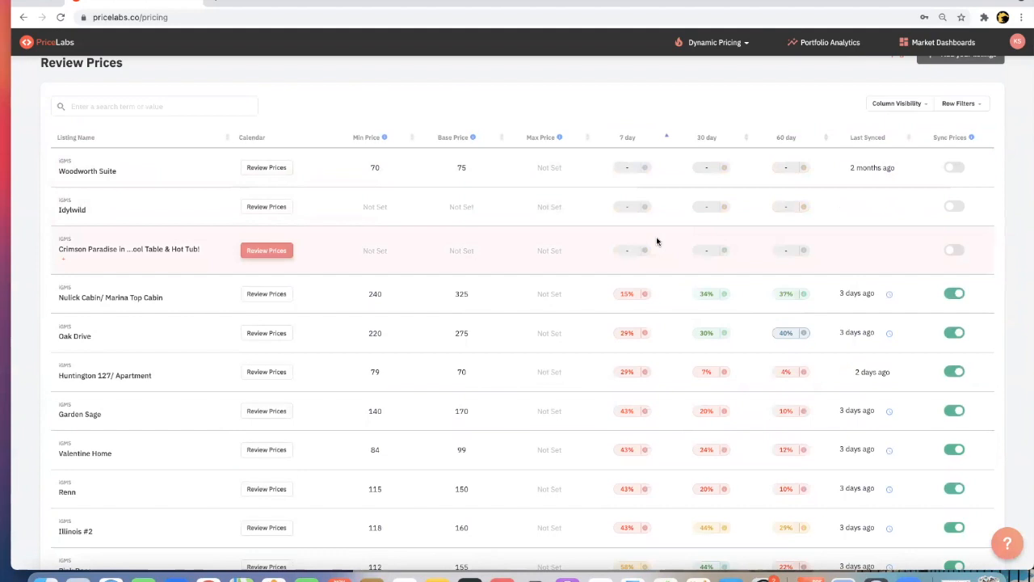
pyautogui.moveTo(625, 285)
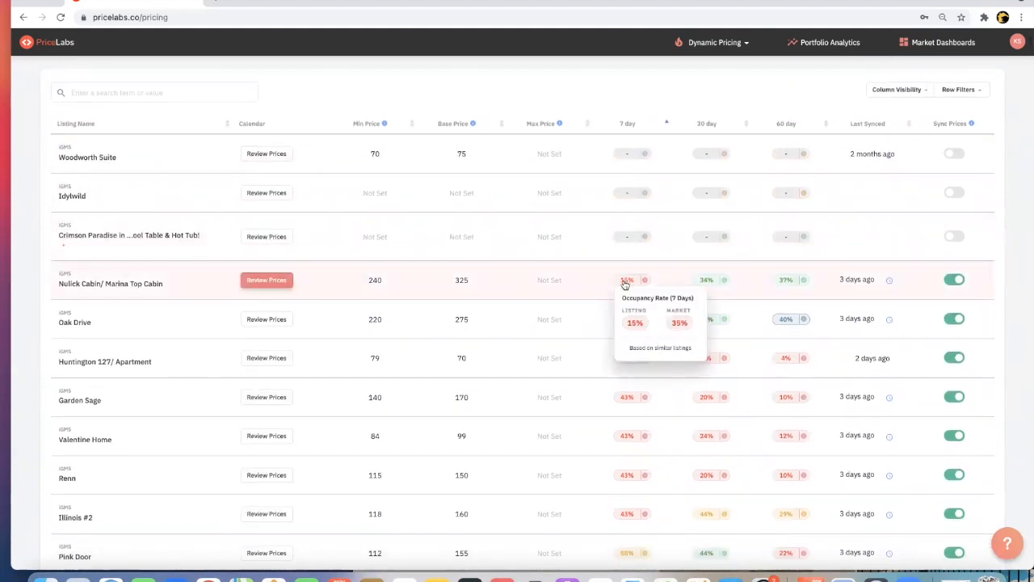
pyautogui.scroll(-2, 619, 274)
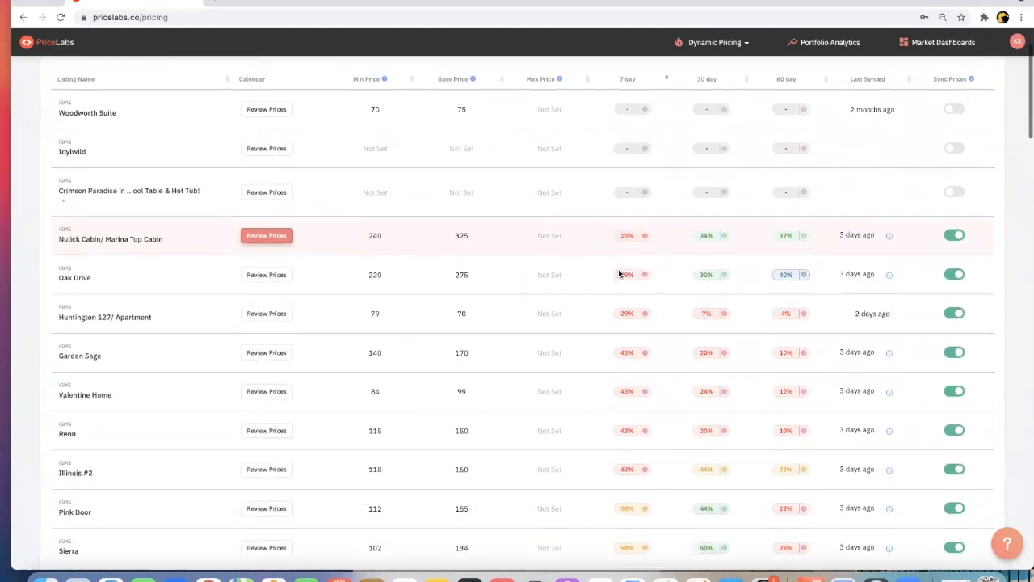
pyautogui.moveTo(622, 398)
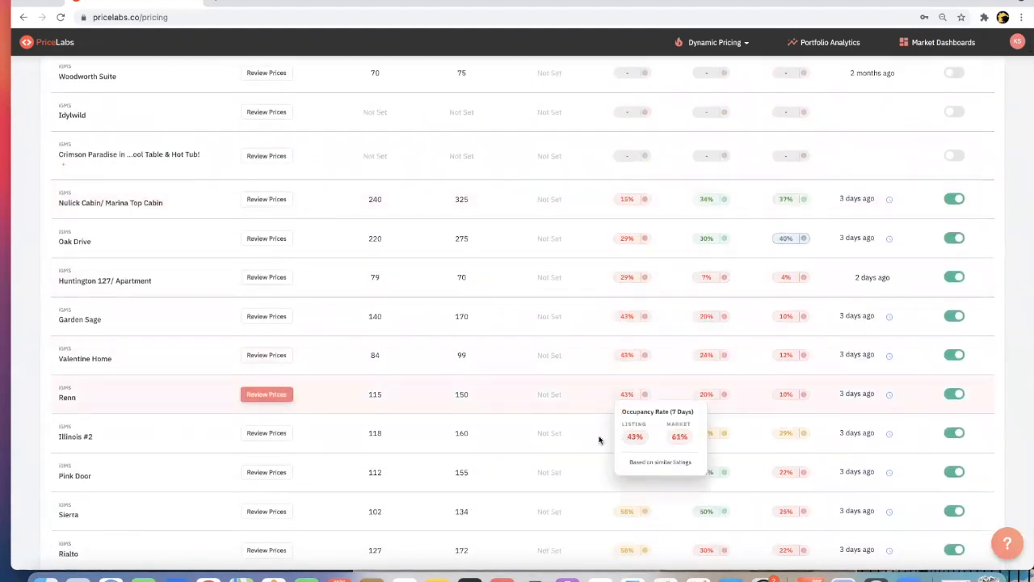
pyautogui.moveTo(623, 437)
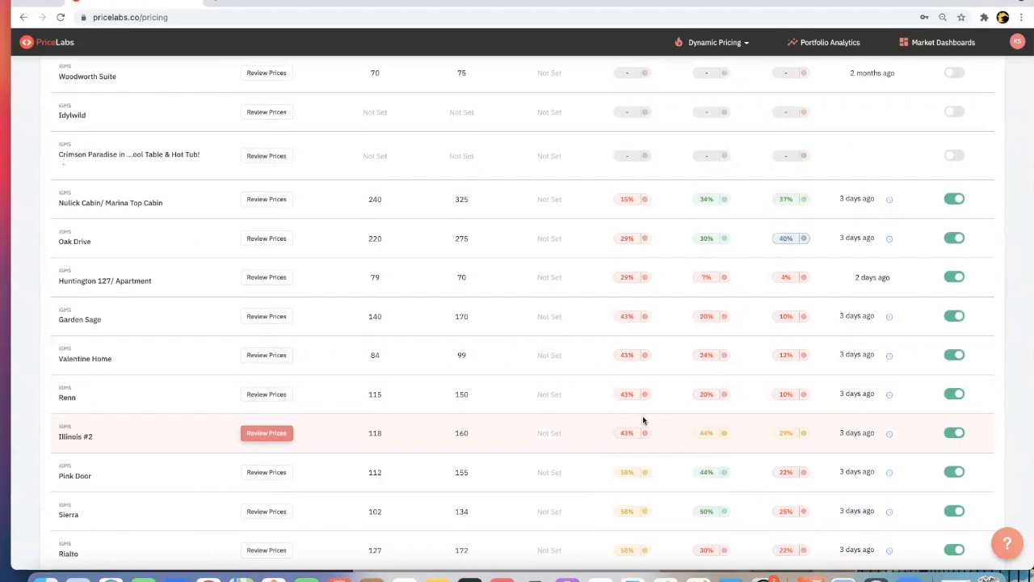
pyautogui.moveTo(641, 412)
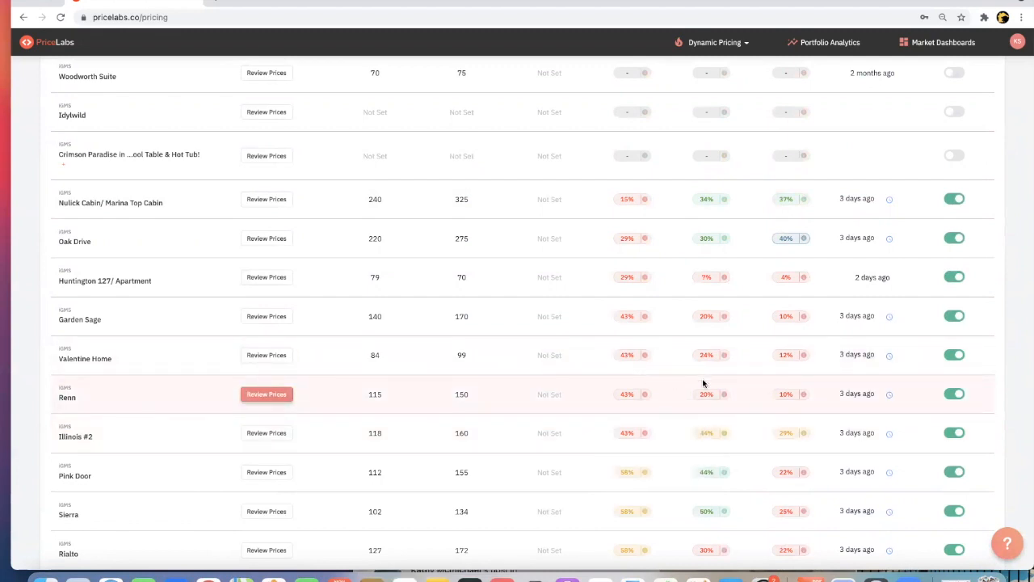
# - Examine how the listings with low 7-day occupancy compare with the market over 30 and 60 days
pyautogui.moveTo(706, 404)
pyautogui.scroll(2, 708, 411)
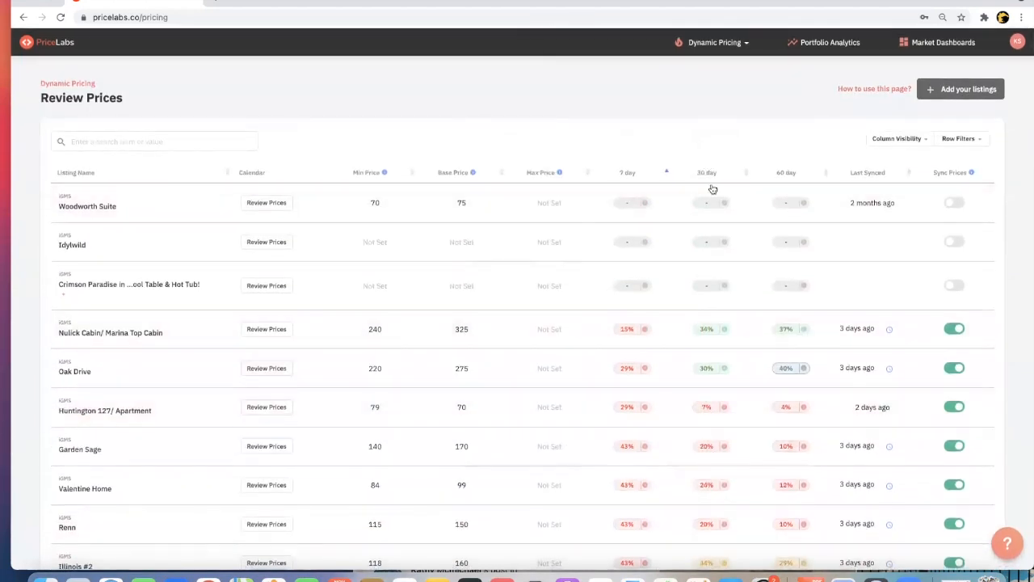
pyautogui.scroll(-2, 718, 311)
pyautogui.scroll(-2, 720, 321)
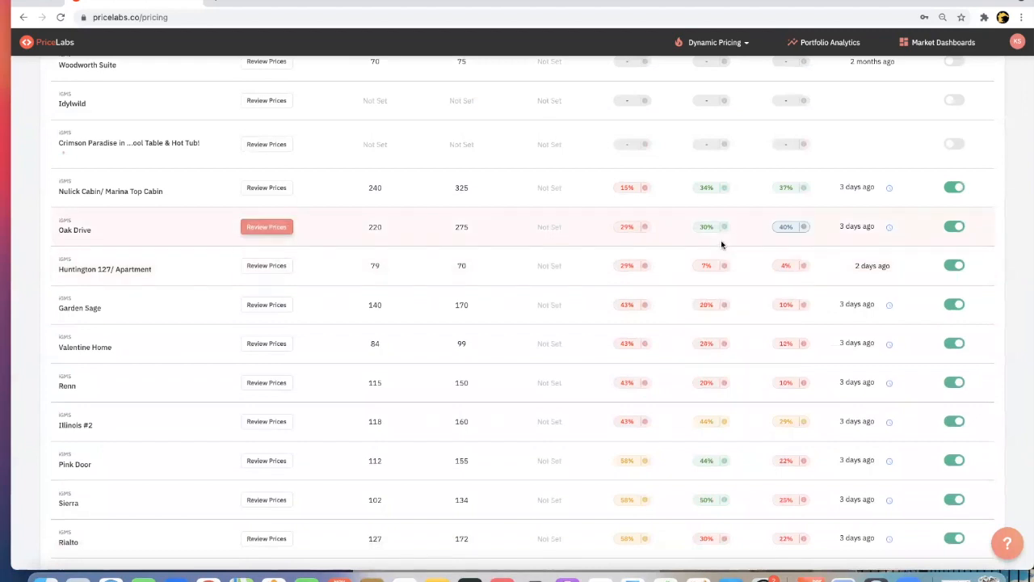
pyautogui.scroll(-1, 721, 240)
pyautogui.moveTo(713, 310)
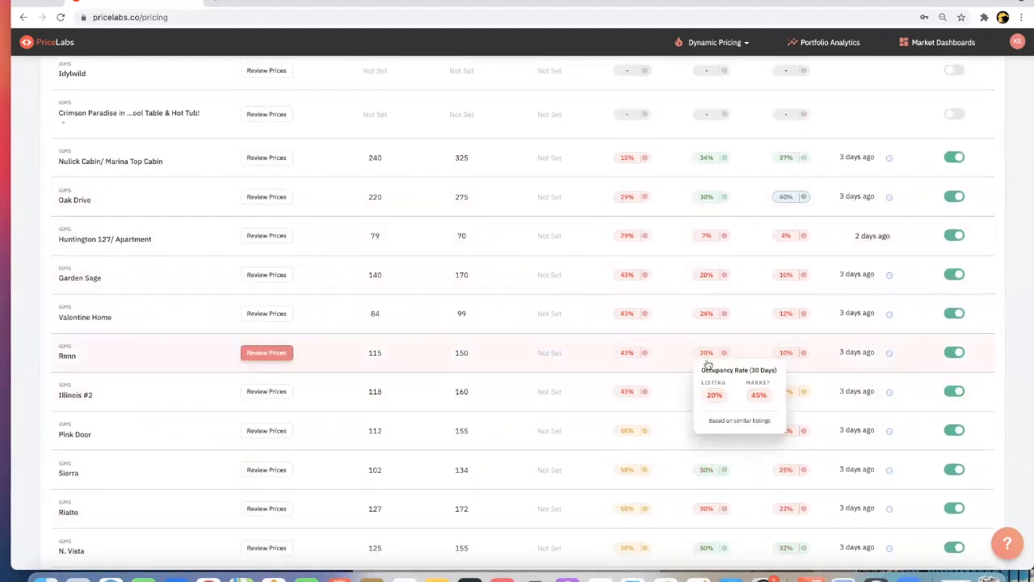
pyautogui.scroll(5, 709, 362)
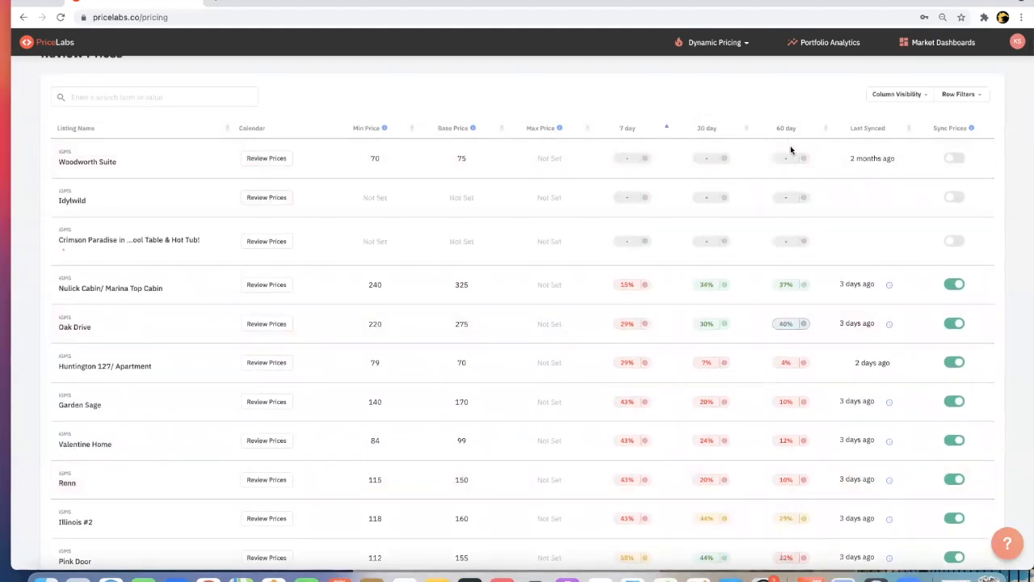
pyautogui.moveTo(792, 382)
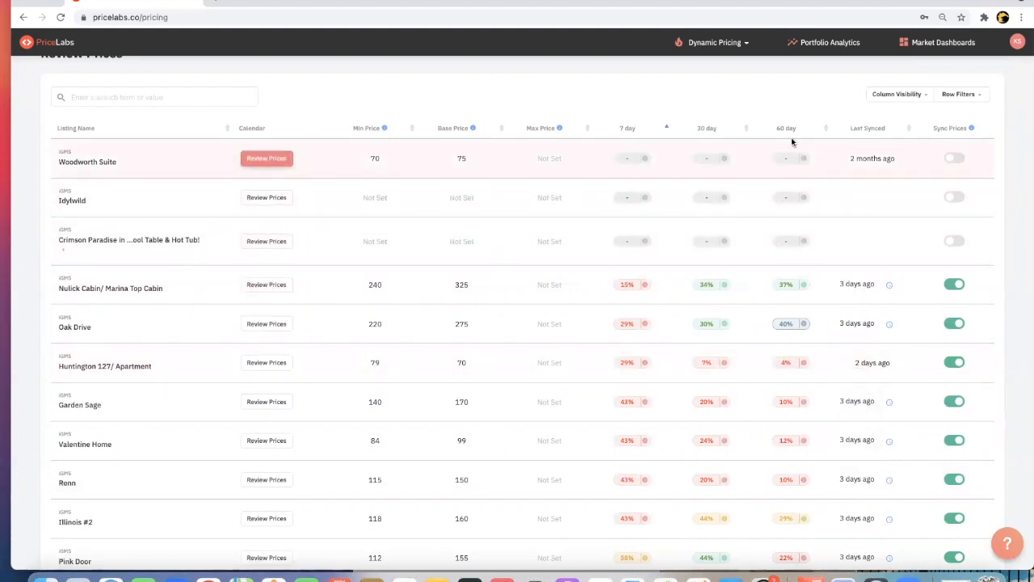
pyautogui.moveTo(669, 202)
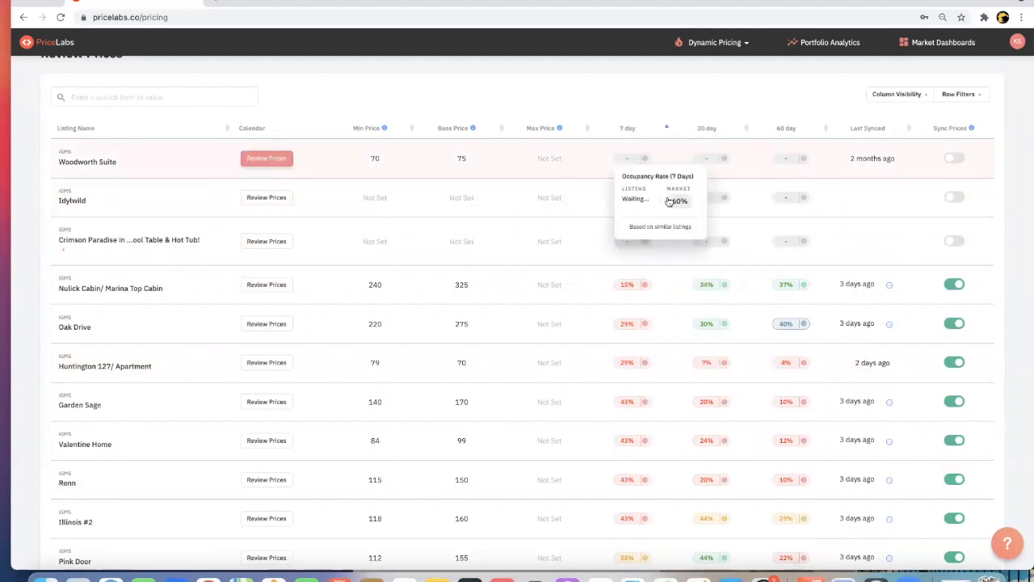
pyautogui.moveTo(640, 328)
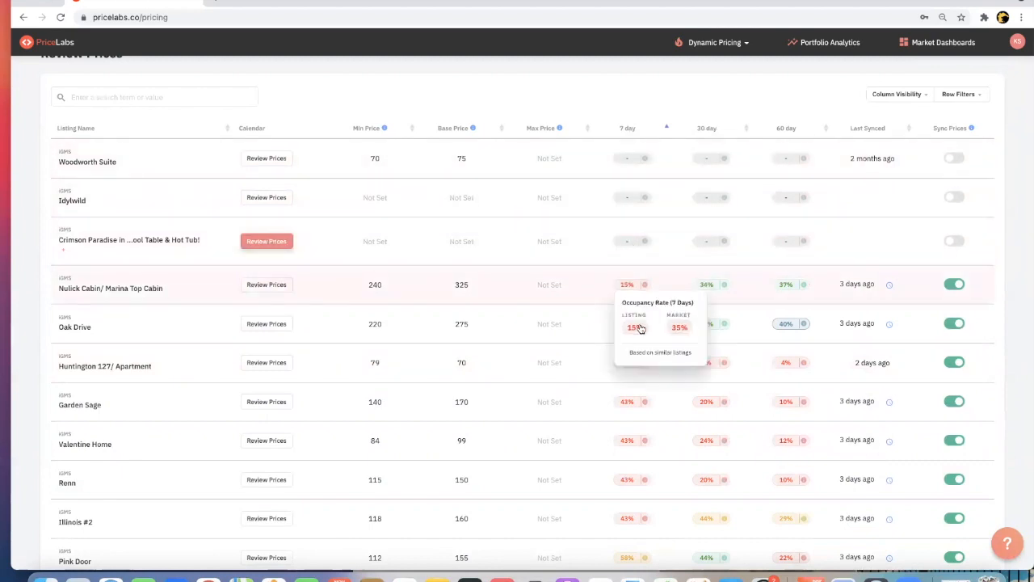
pyautogui.moveTo(626, 370)
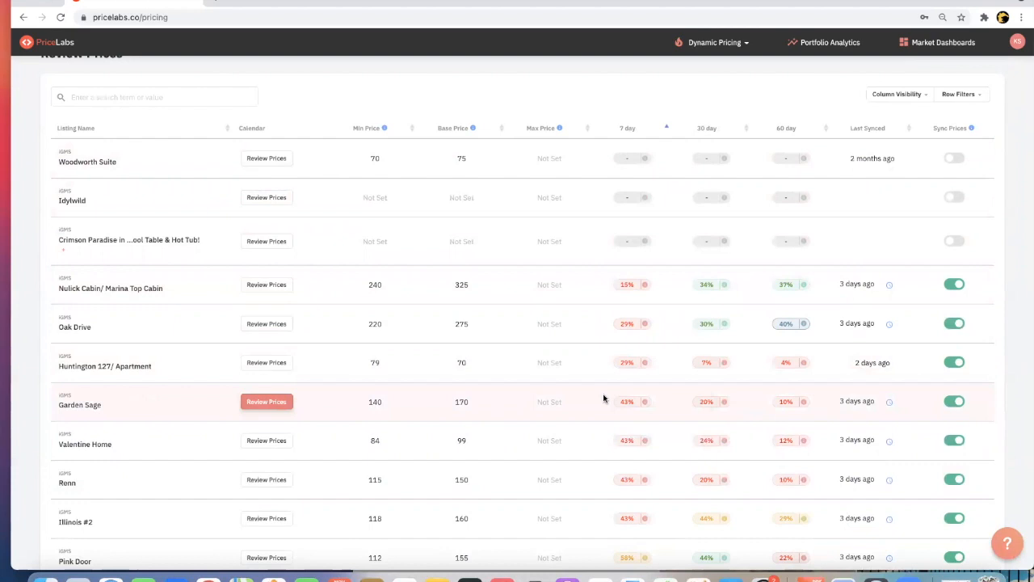
# - Show the pricing calendar of the Bass Drive /Alden House listing instead of its neighborhood data
pyautogui.scroll(-10, 605, 397)
pyautogui.scroll(-12, 605, 397)
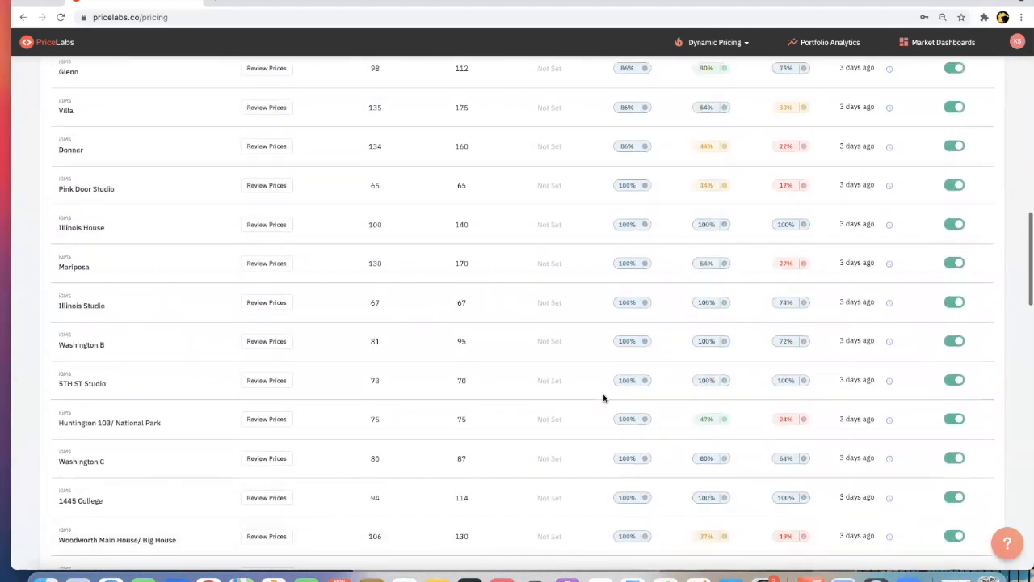
pyautogui.scroll(-2, 605, 397)
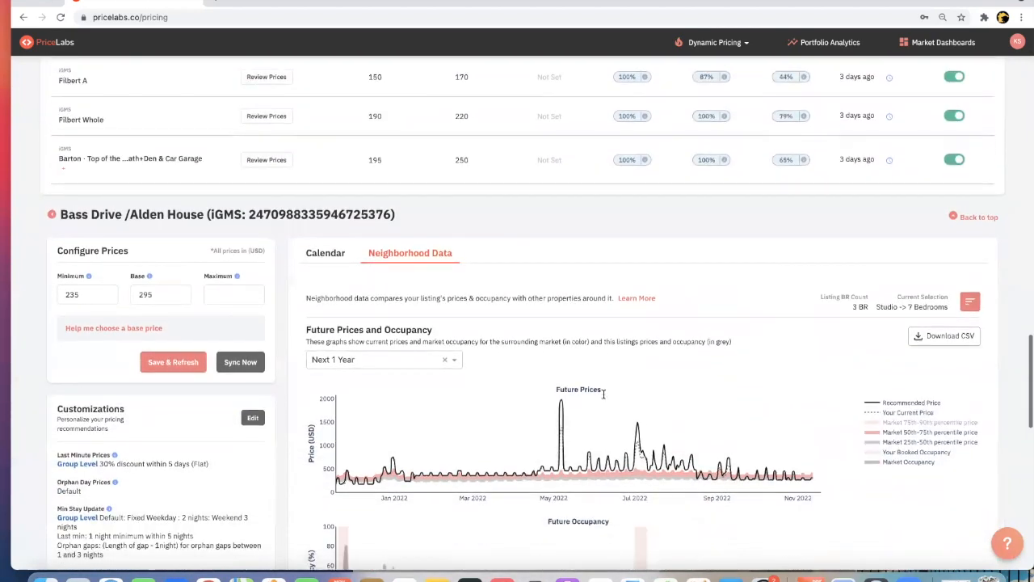
pyautogui.click(340, 253)
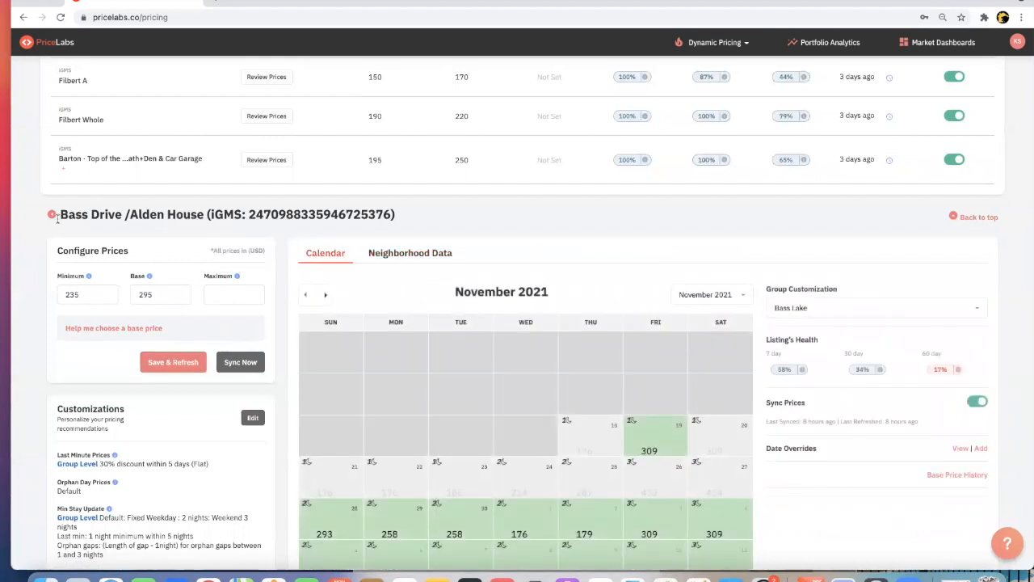
pyautogui.moveTo(60, 214); pyautogui.dragTo(202, 227)
pyautogui.click(202, 226)
# - Check the 7- and 30-day occupancy rates in the Bass Drive /Alden House listing's health against the market
pyautogui.scroll(-1, 202, 226)
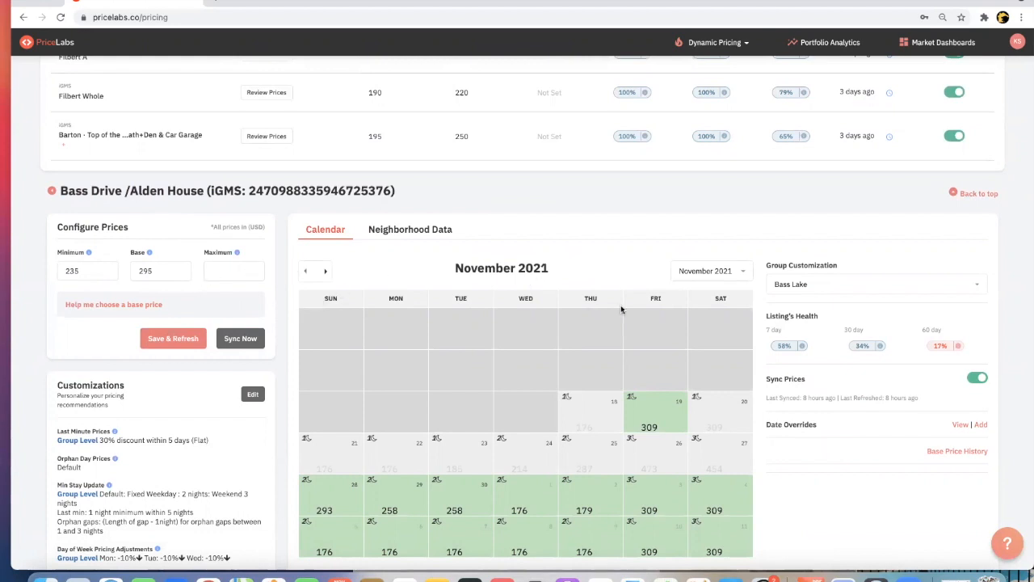
pyautogui.moveTo(794, 351)
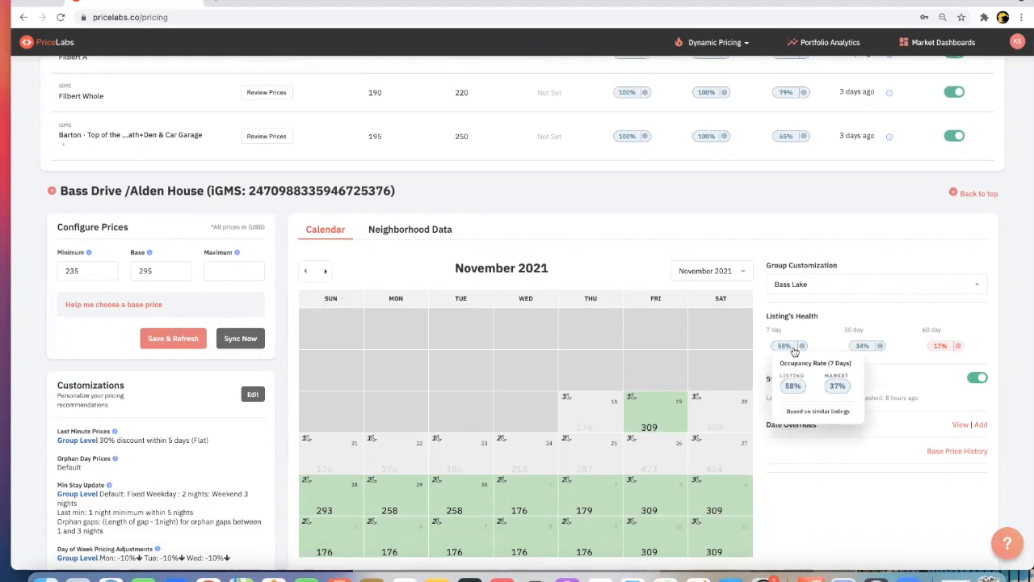
pyautogui.moveTo(870, 350)
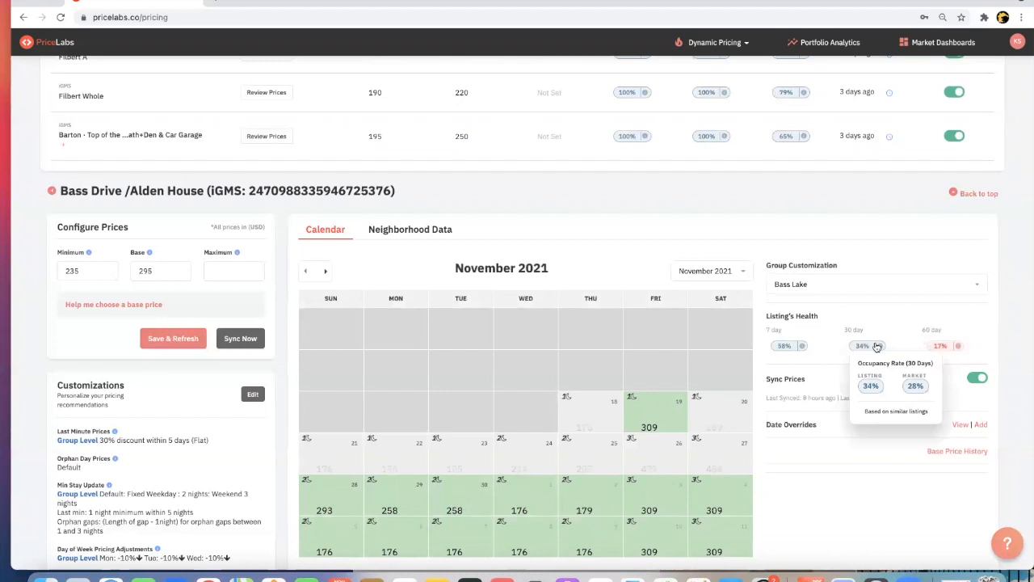
# - Open the base price help for Bass Drive /Alden House and read the competition price distribution and recommended base price adjustment
pyautogui.click(105, 306)
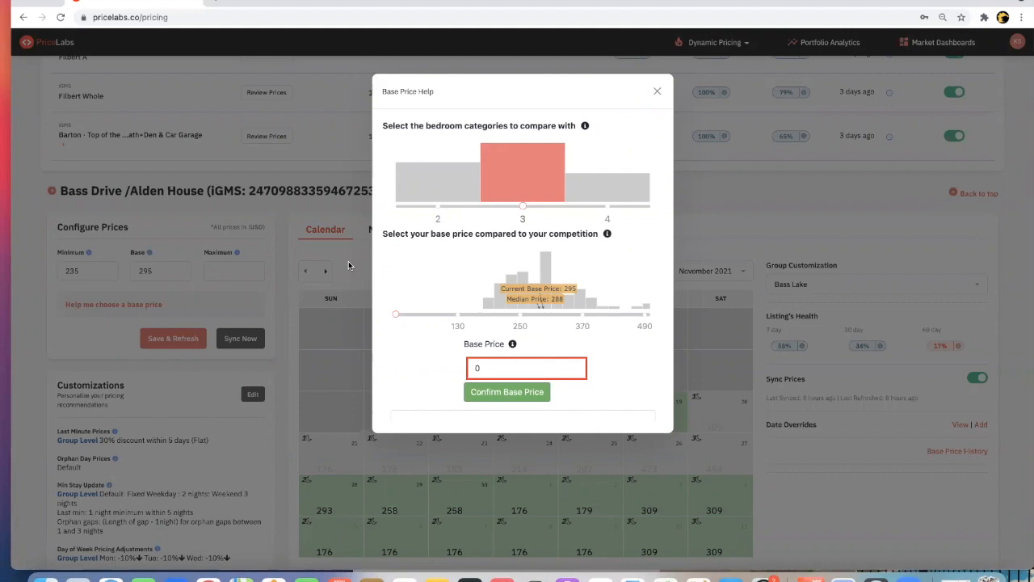
pyautogui.scroll(-2, 416, 266)
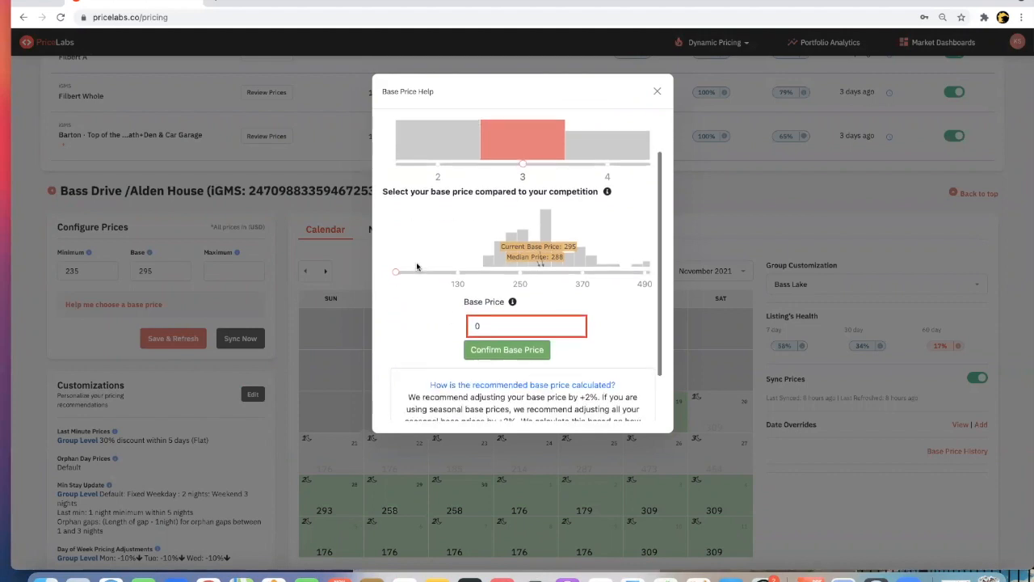
pyautogui.scroll(1, 417, 267)
pyautogui.scroll(1, 417, 266)
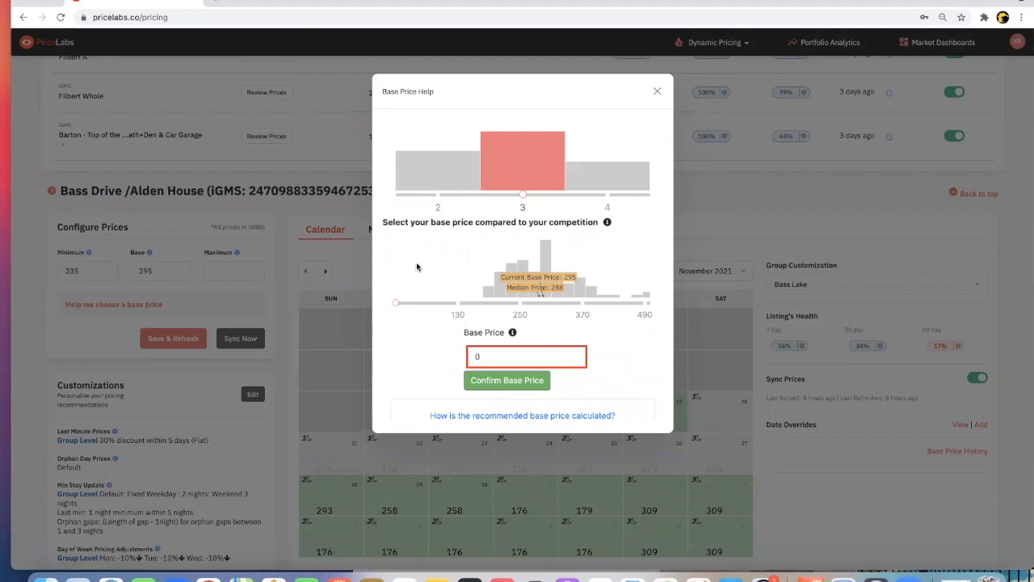
pyautogui.scroll(-2, 418, 267)
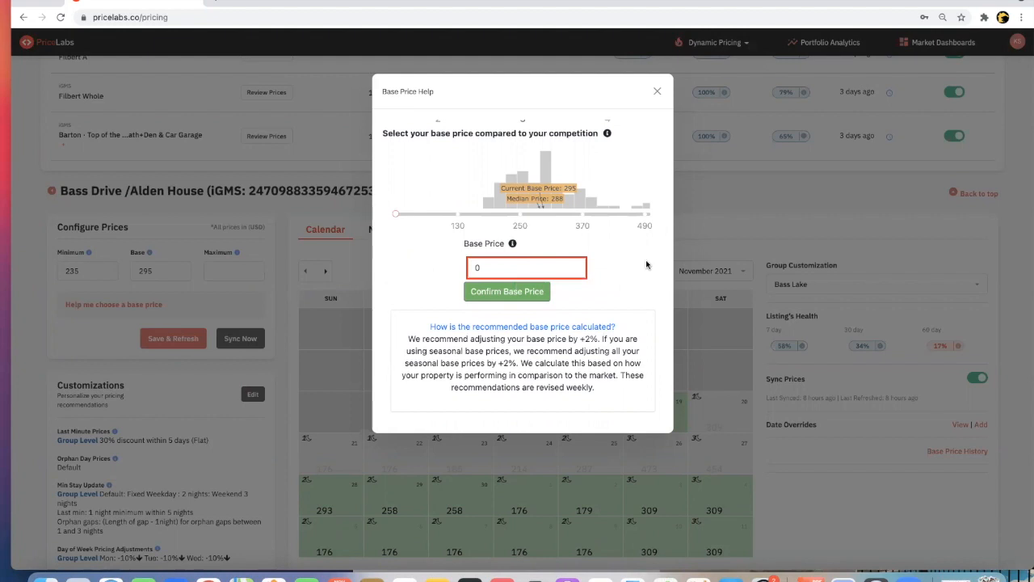
# - Try a base price of 301 in the base price help and compare it with the three-bedroom competition
pyautogui.click(522, 268)
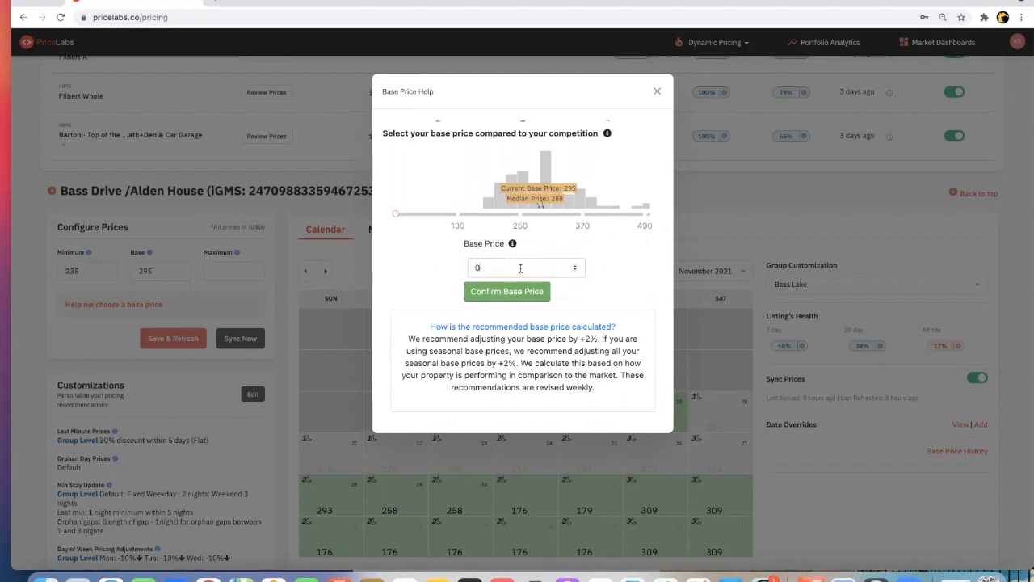
pyautogui.hotkey('ctrl', 'a')
pyautogui.write('301')
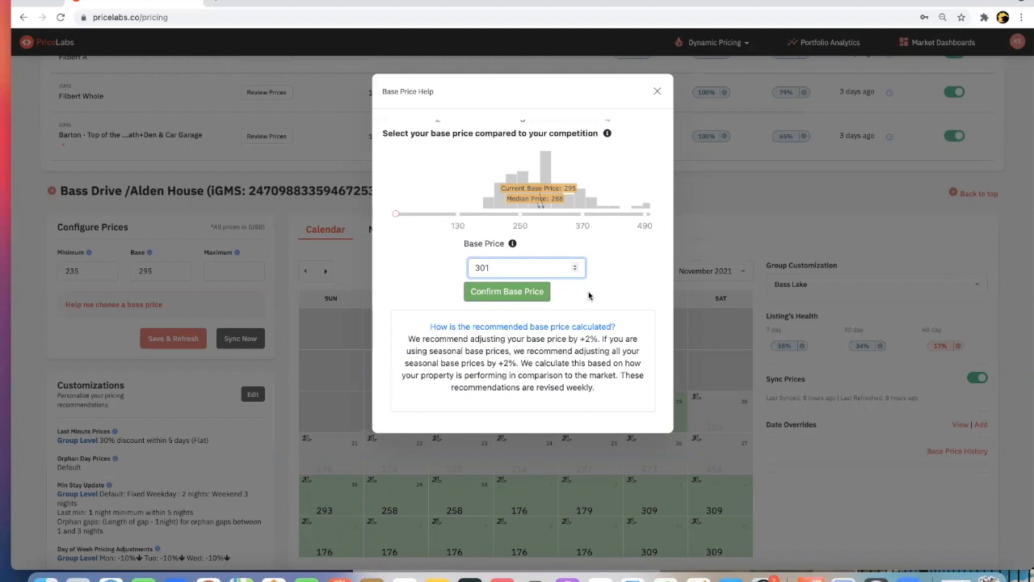
pyautogui.scroll(2, 588, 296)
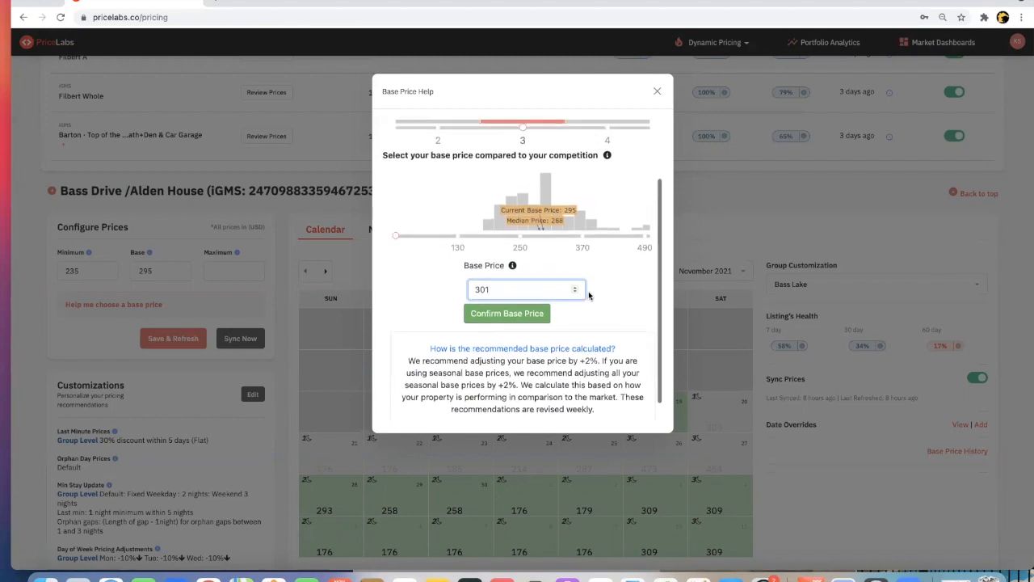
pyautogui.scroll(1, 588, 296)
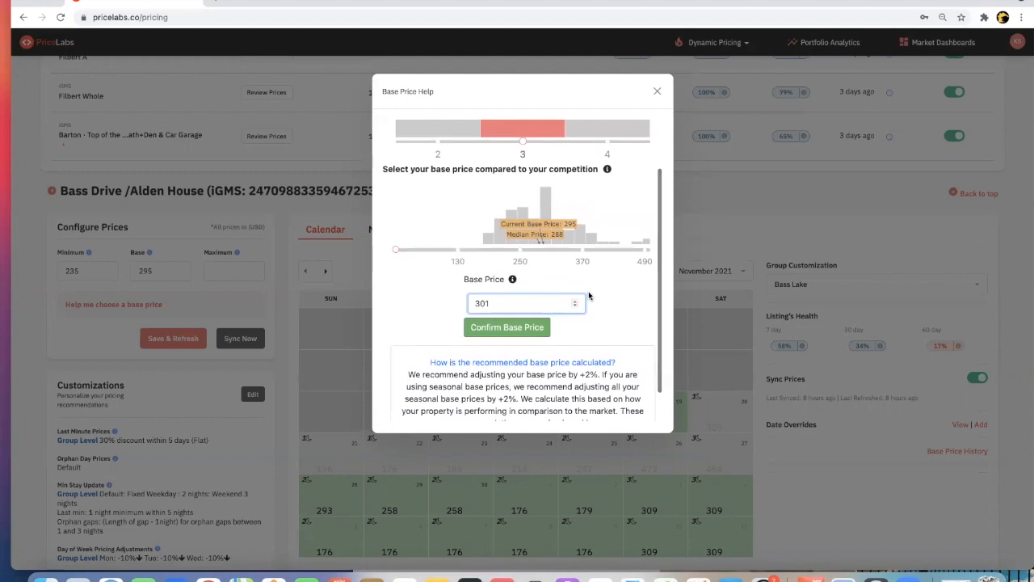
pyautogui.scroll(1, 588, 296)
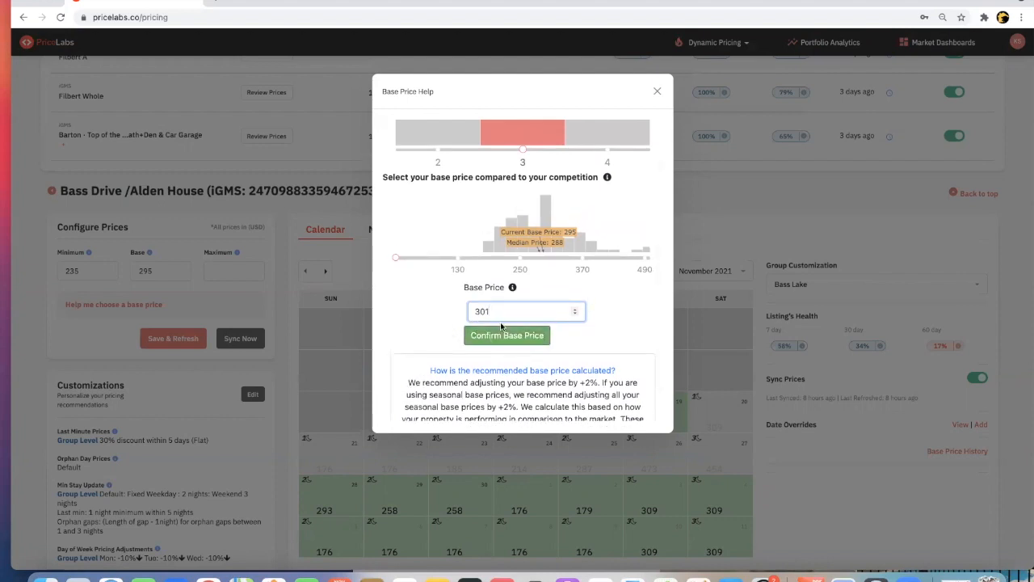
pyautogui.scroll(5, 542, 257)
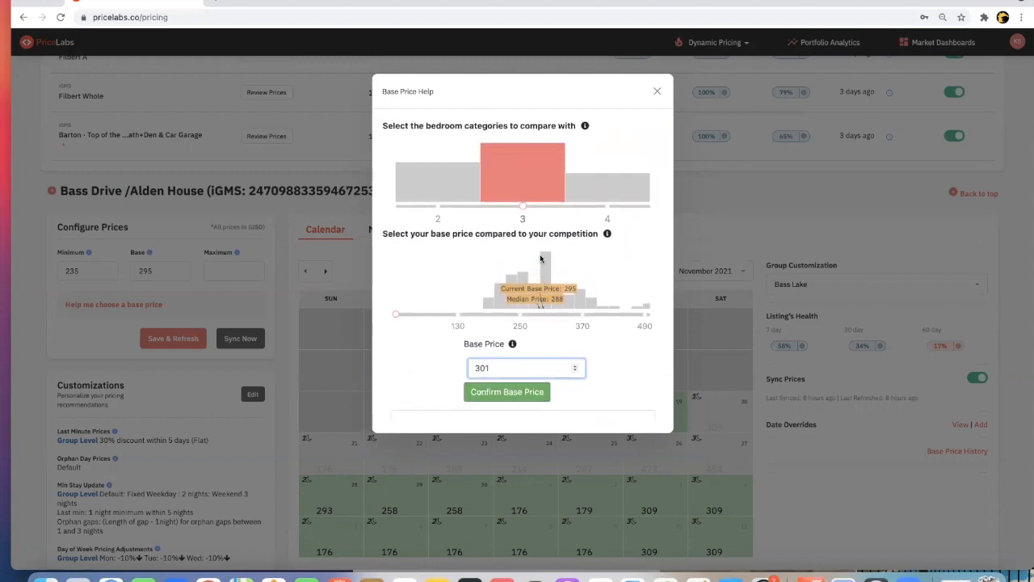
# - Compare the base price with four-bedroom competitors instead of three-bedroom ones, and close the base price help without confirming
pyautogui.moveTo(522, 198)
pyautogui.click(608, 209)
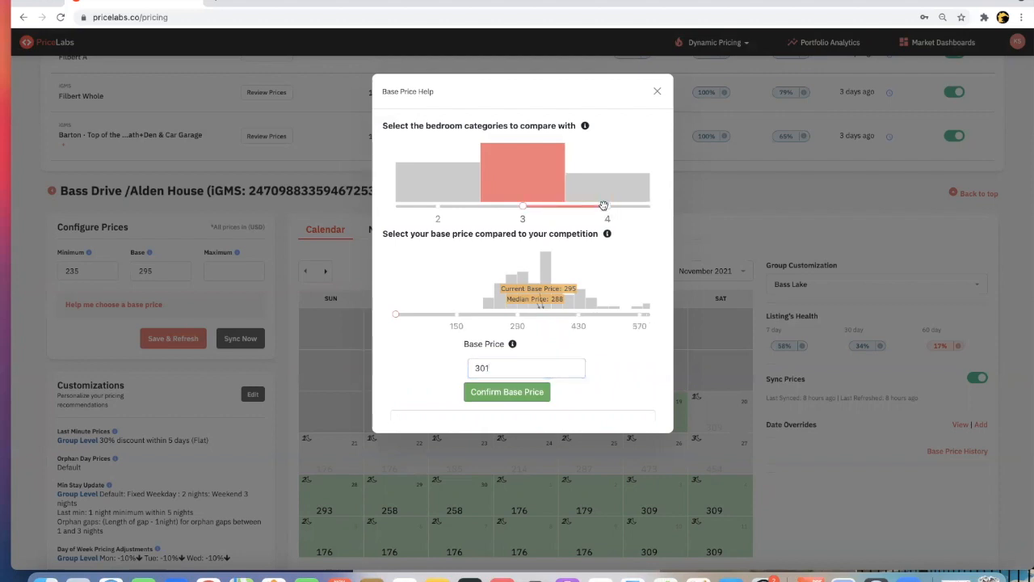
pyautogui.moveTo(523, 206); pyautogui.dragTo(591, 200)
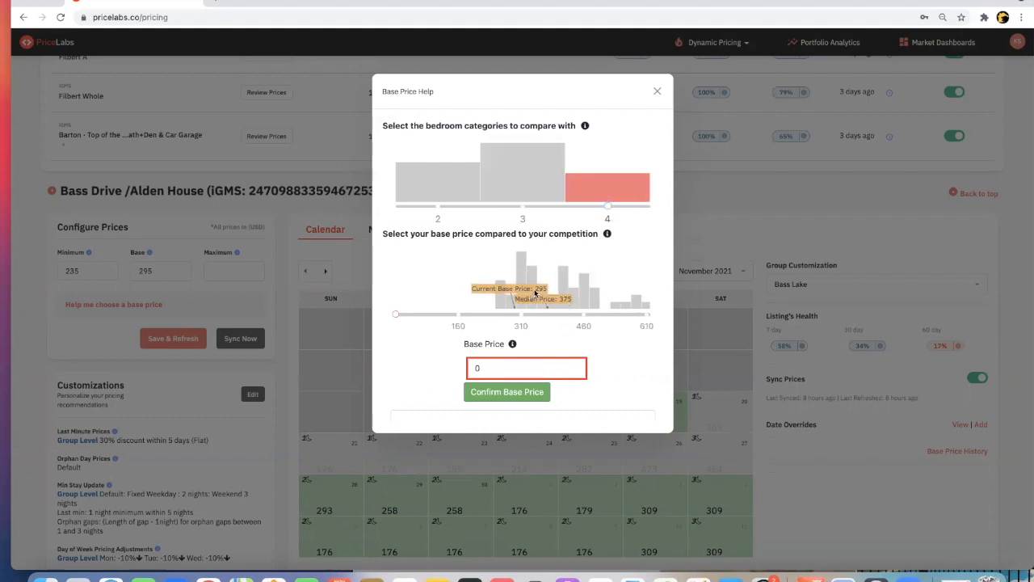
pyautogui.scroll(-3, 551, 294)
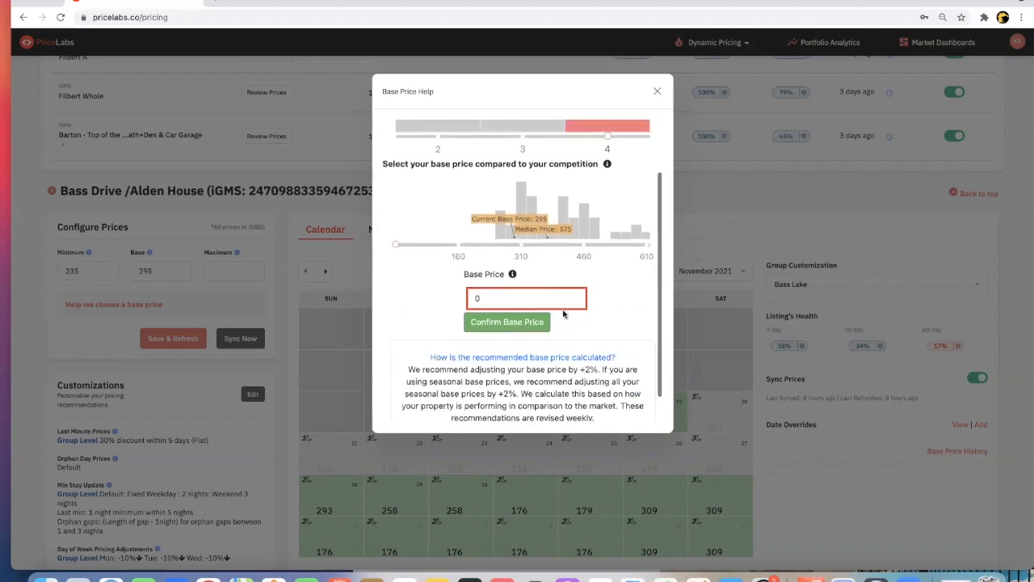
pyautogui.scroll(1, 536, 361)
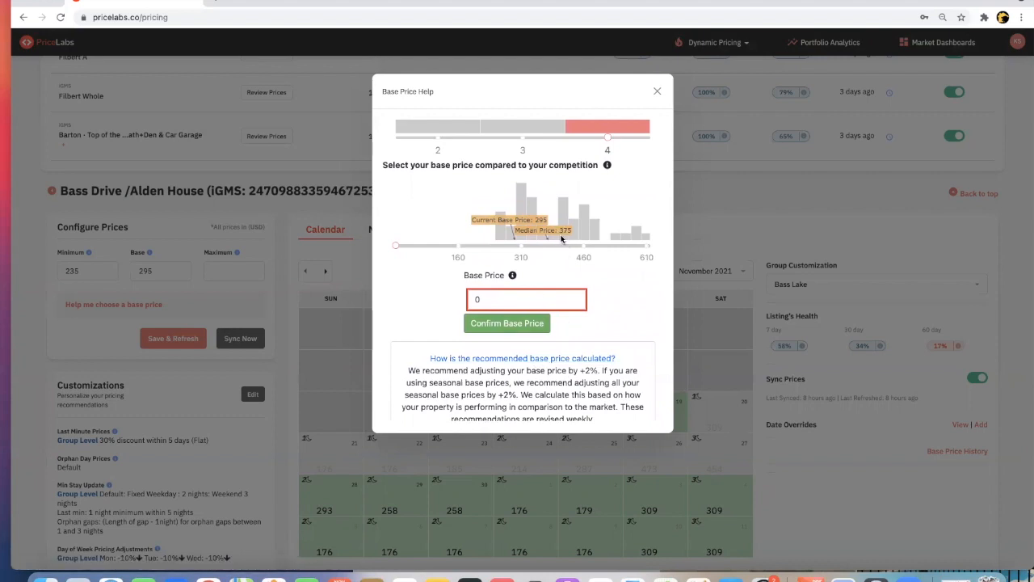
pyautogui.scroll(2, 570, 248)
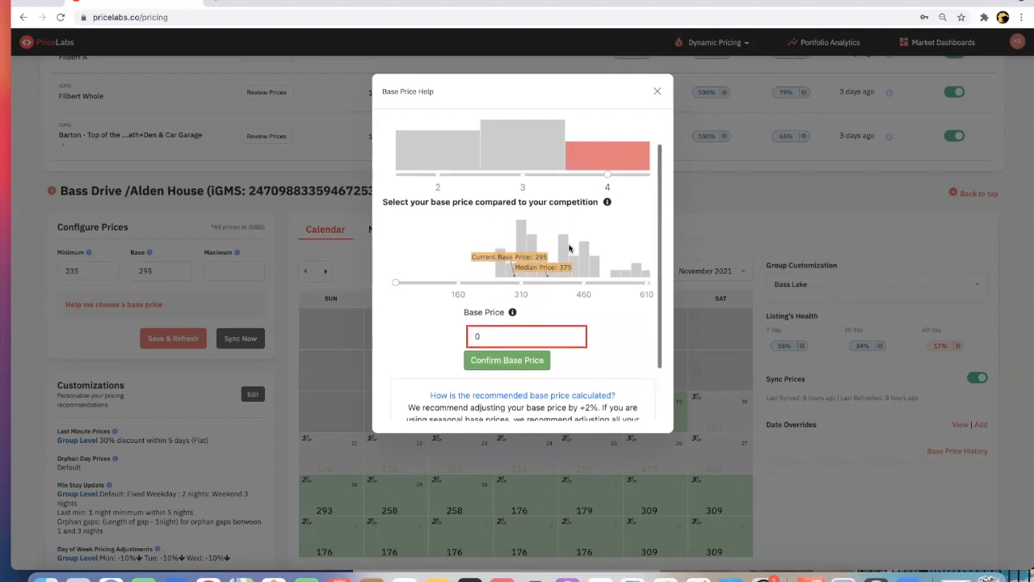
pyautogui.click(657, 93)
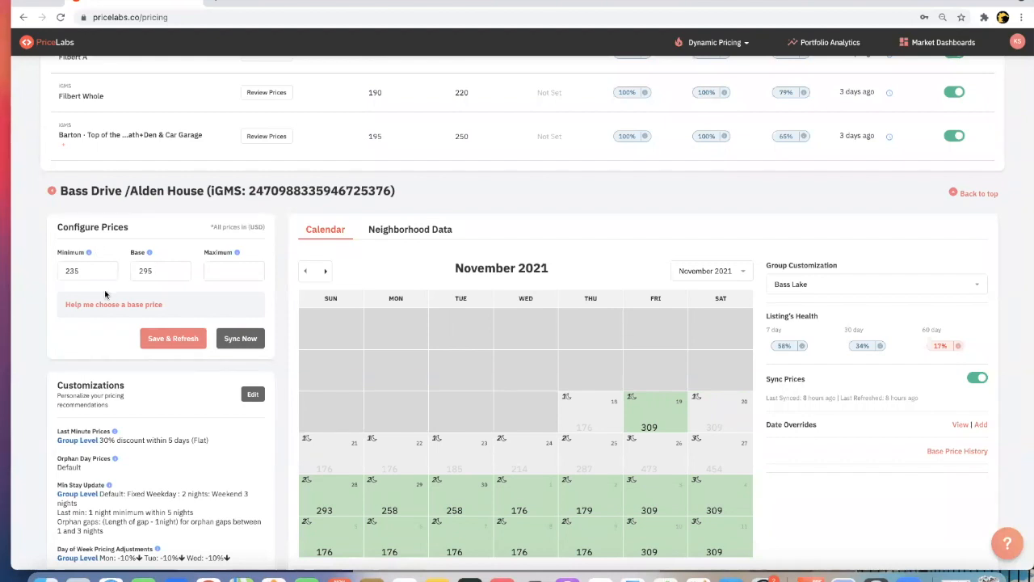
# - Review the listing's configured minimum price against its base price
pyautogui.click(160, 269)
pyautogui.doubleClick(81, 270)
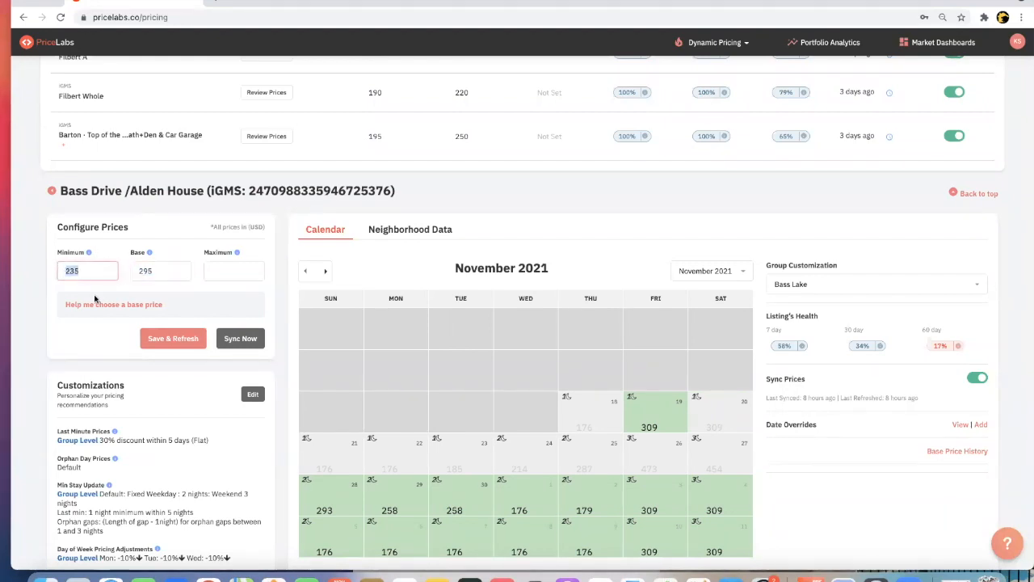
pyautogui.click(155, 273)
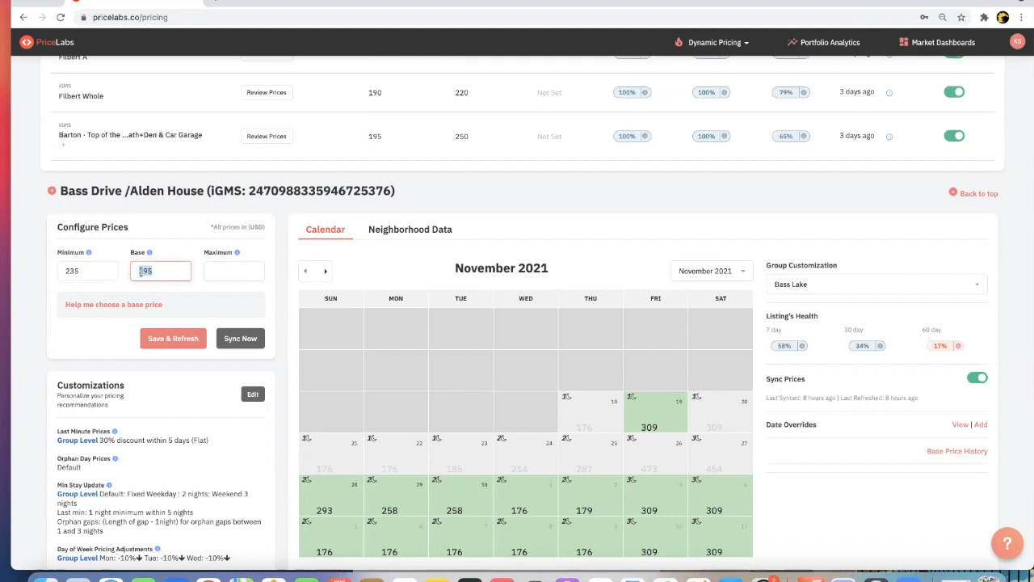
pyautogui.doubleClick(89, 269)
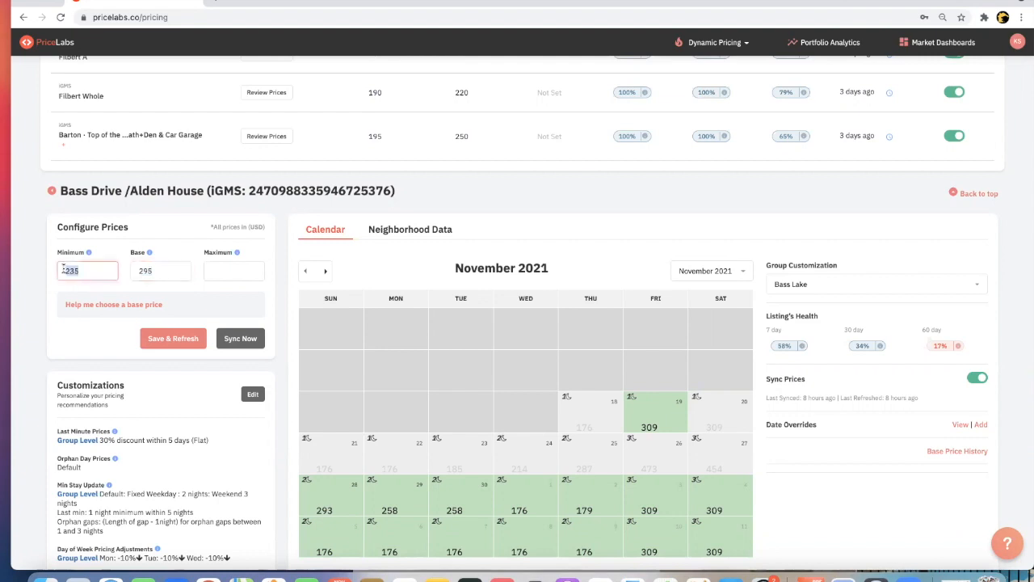
pyautogui.click(165, 270)
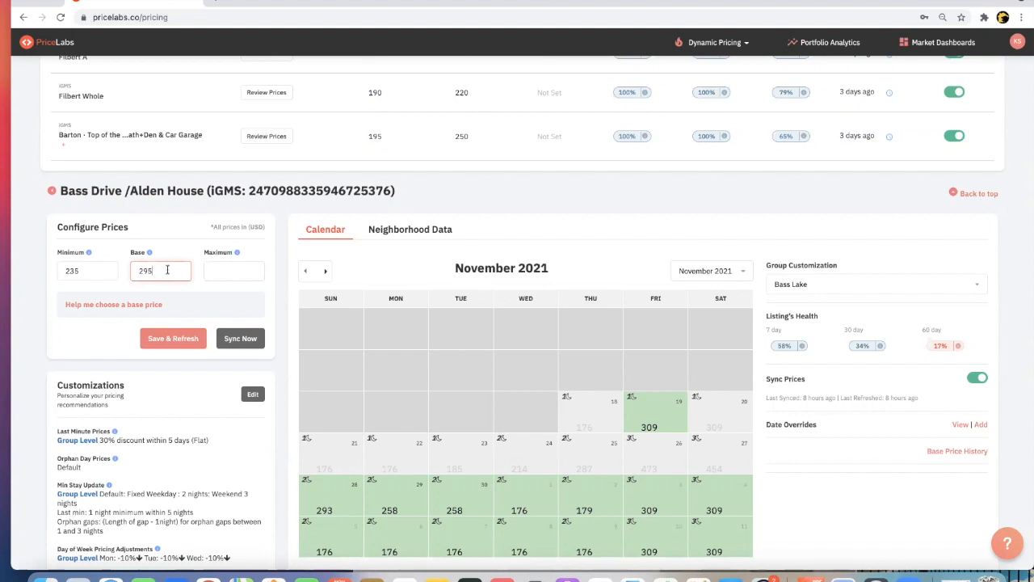
# - Show the December 2021 pricing calendar and compare its daily prices with the listing's minimum price
pyautogui.click(325, 273)
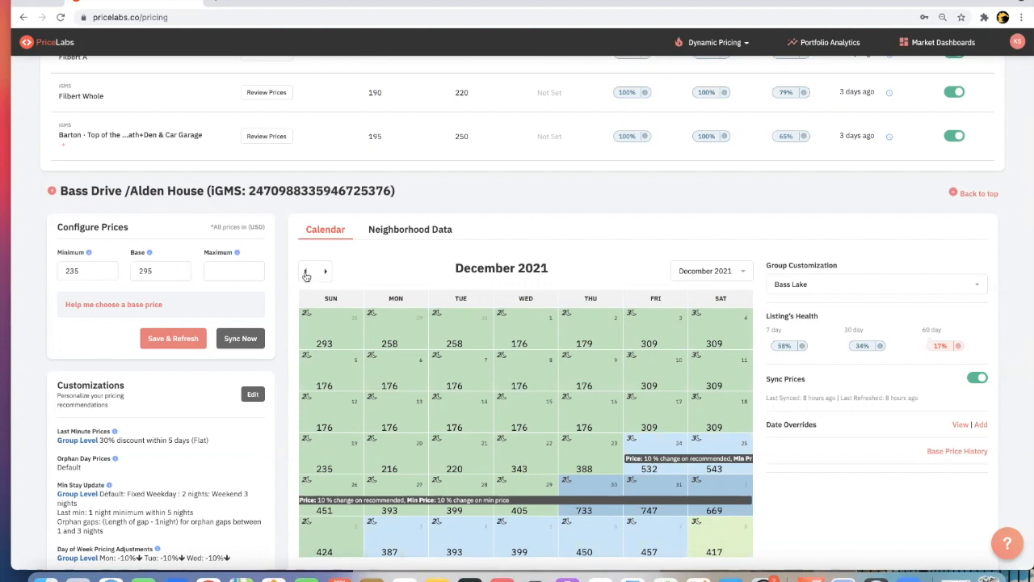
pyautogui.scroll(-1, 340, 269)
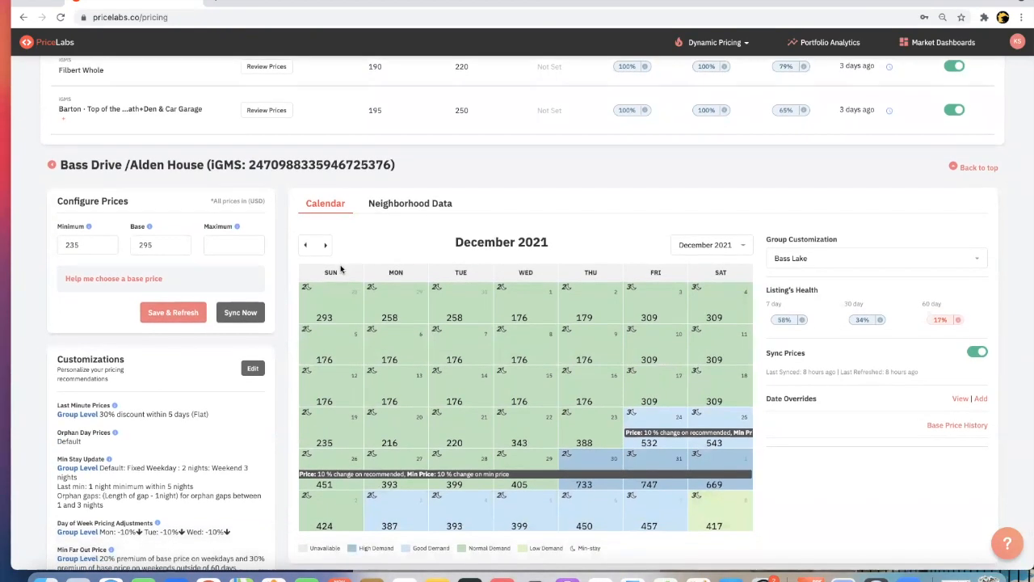
pyautogui.scroll(-1, 340, 269)
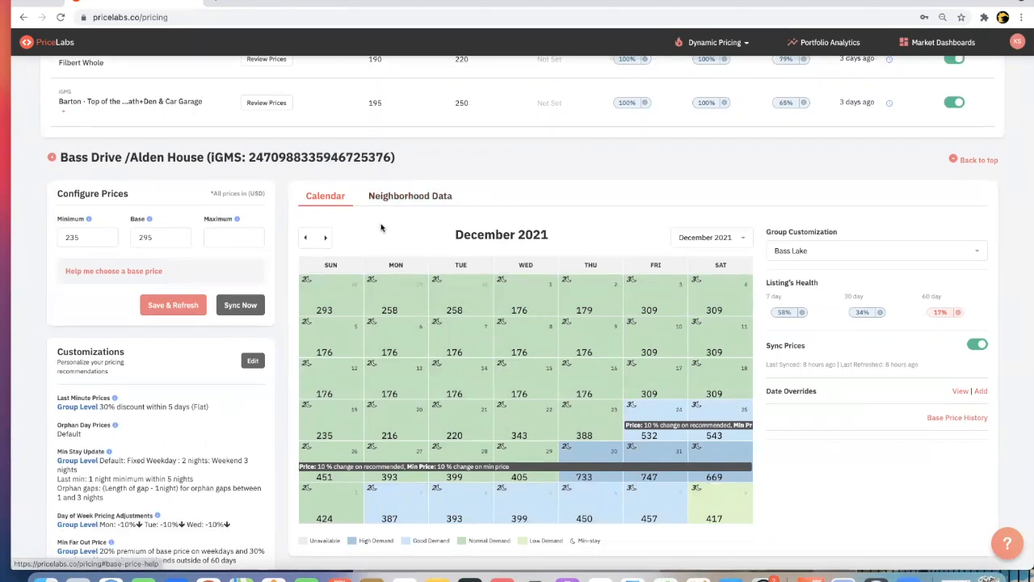
pyautogui.doubleClick(65, 239)
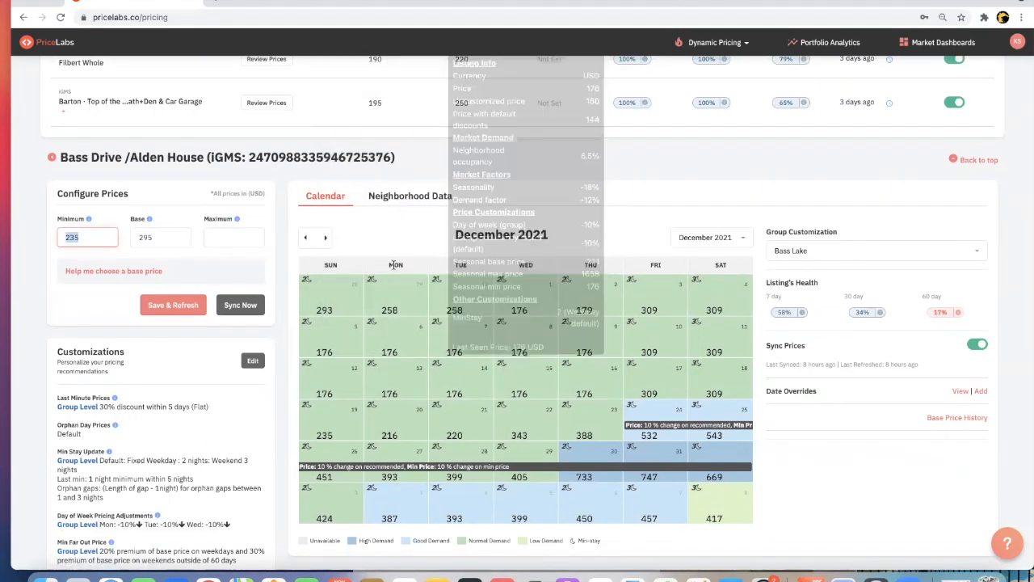
pyautogui.click(111, 238)
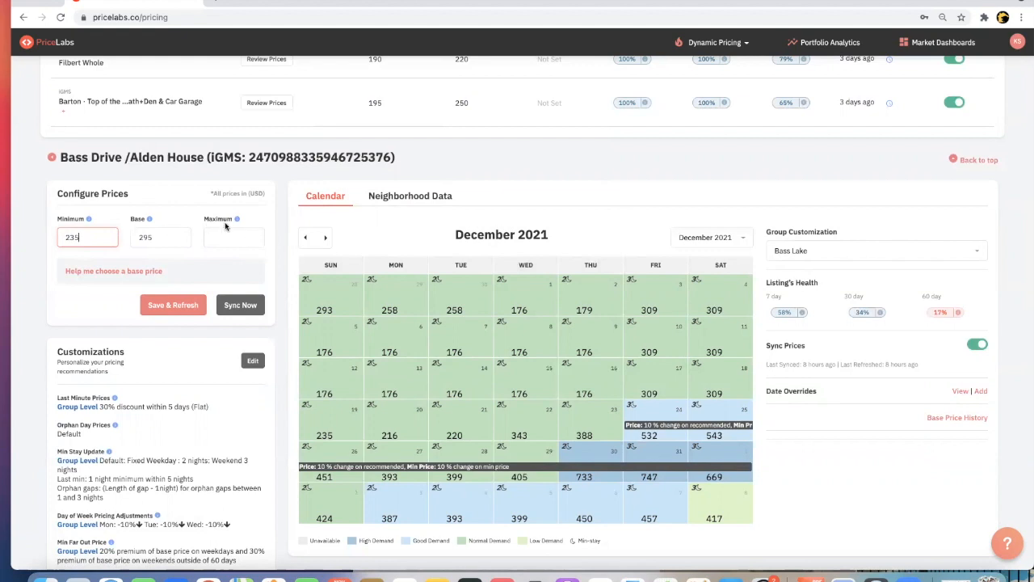
# - Show the listing's neighborhood data and limit its bedroom comparison range to 3 through 4 bedrooms
pyautogui.click(422, 195)
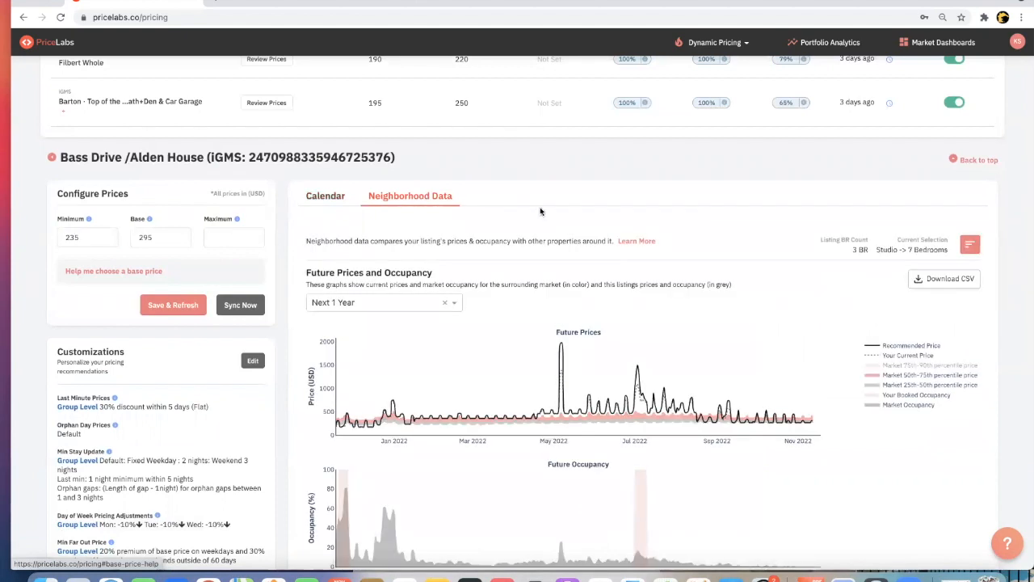
pyautogui.click(971, 247)
pyautogui.moveTo(897, 242); pyautogui.dragTo(837, 241)
pyautogui.moveTo(754, 240); pyautogui.dragTo(816, 240)
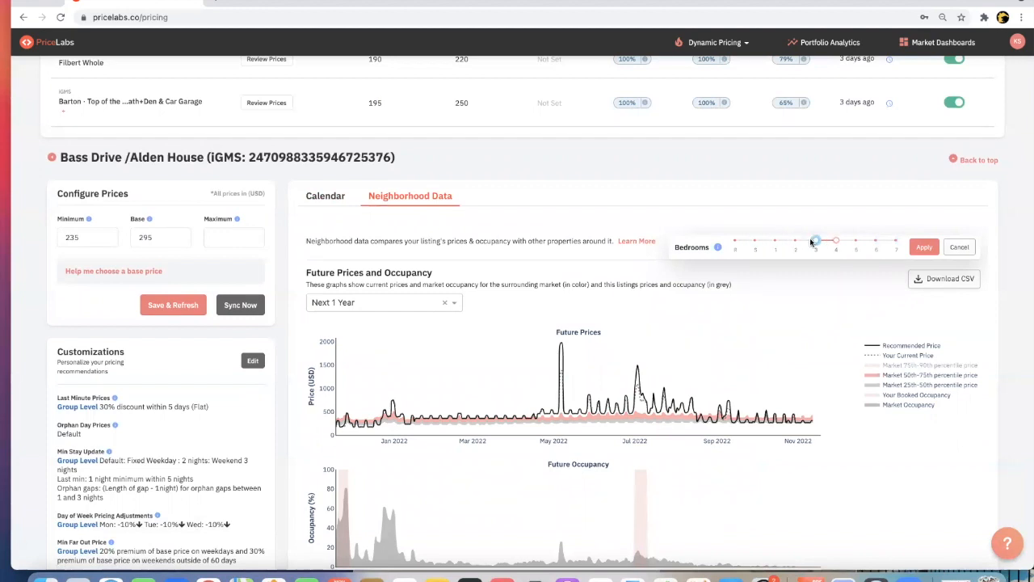
pyautogui.click(924, 248)
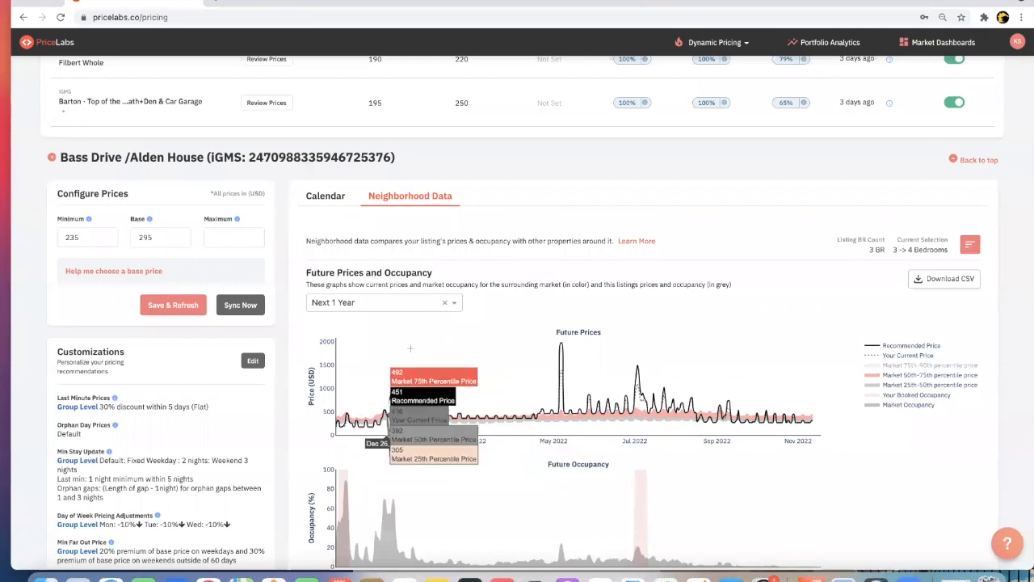
# - Show future prices and occupancy for the next 60 days and compare the recommended prices with the market percentiles
pyautogui.click(454, 303)
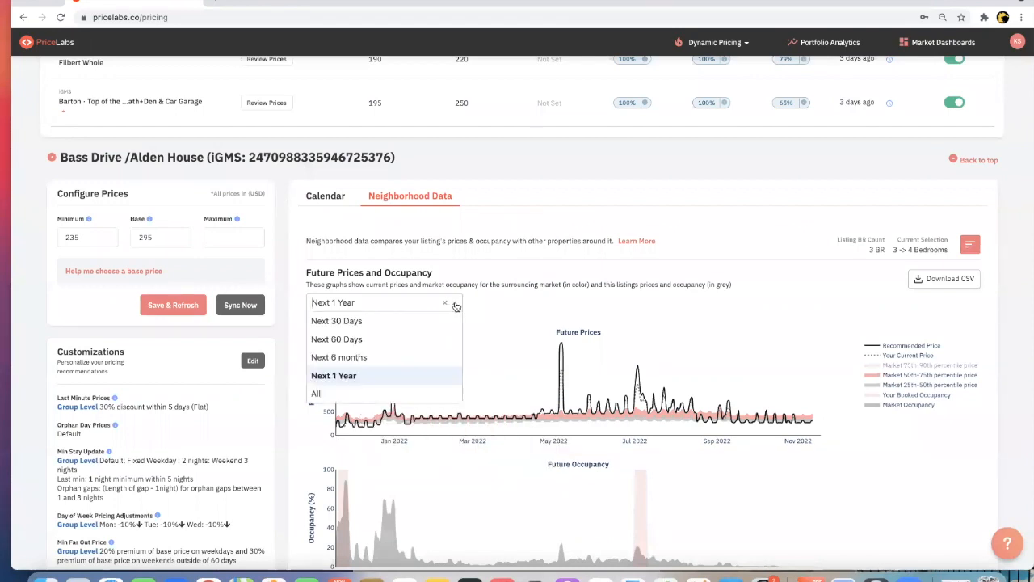
pyautogui.click(385, 340)
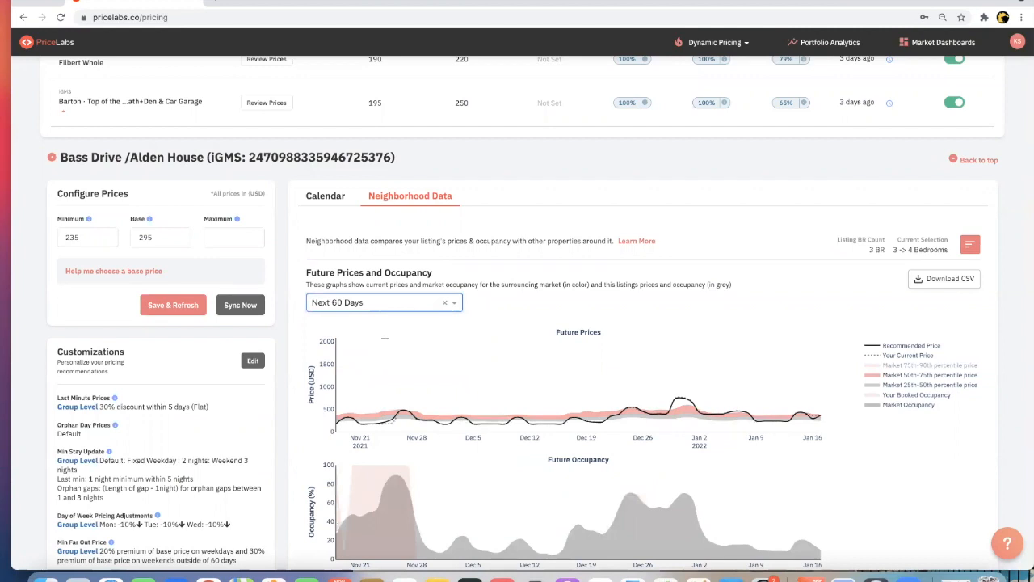
pyautogui.moveTo(349, 420)
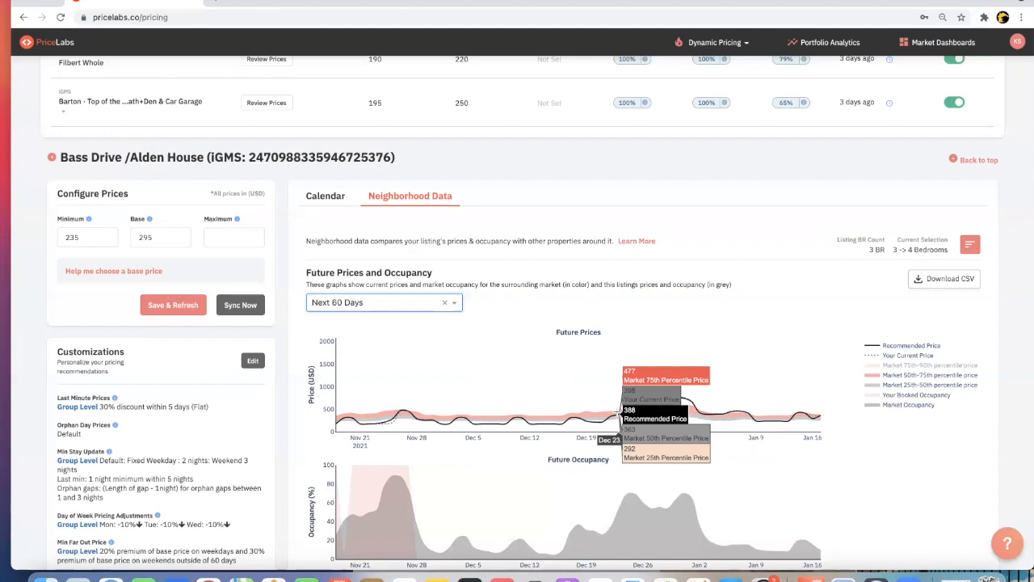
# - Extend the future prices and occupancy graphs to the next 1 year and examine the price peaks against the market
pyautogui.click(454, 303)
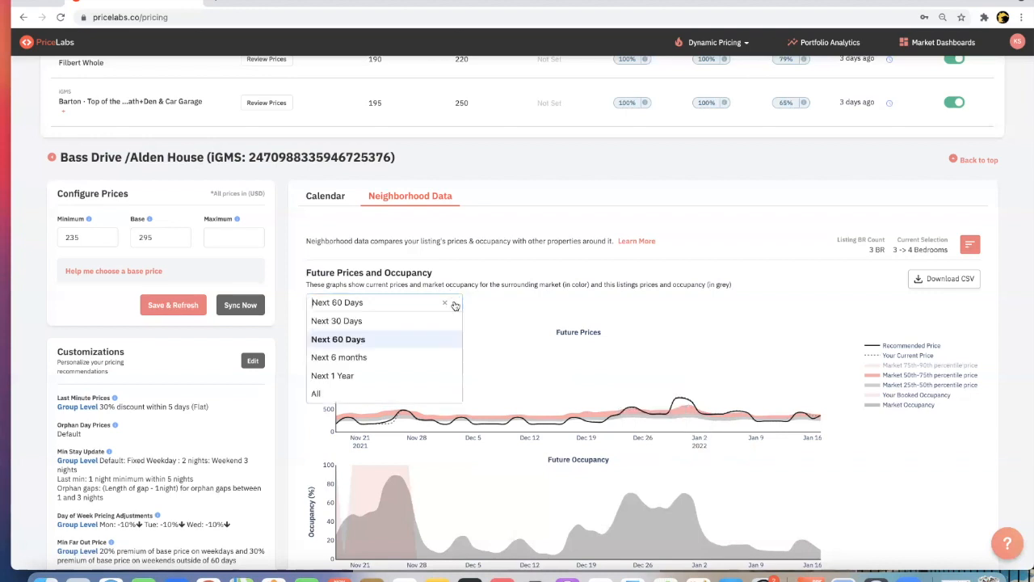
pyautogui.click(385, 376)
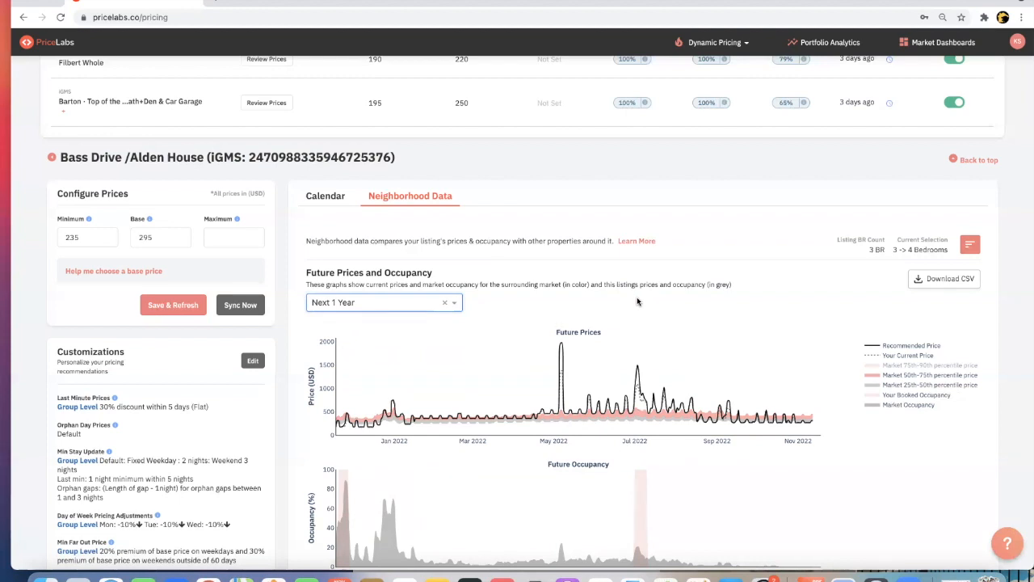
pyautogui.moveTo(639, 368)
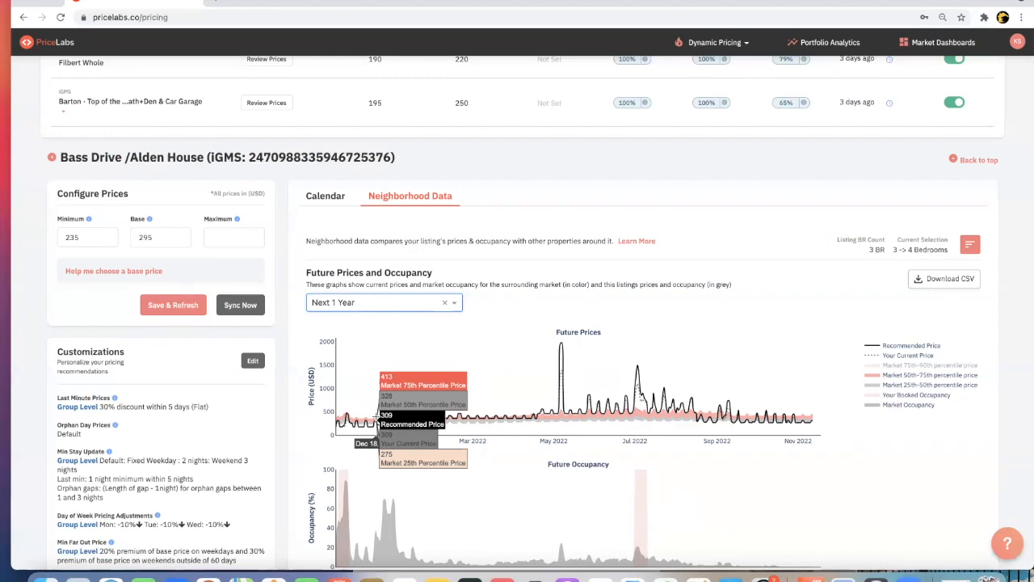
# - Limit the future prices and occupancy graphs to the next 60 days, examine them, and return to the listing's pricing calendar
pyautogui.click(453, 303)
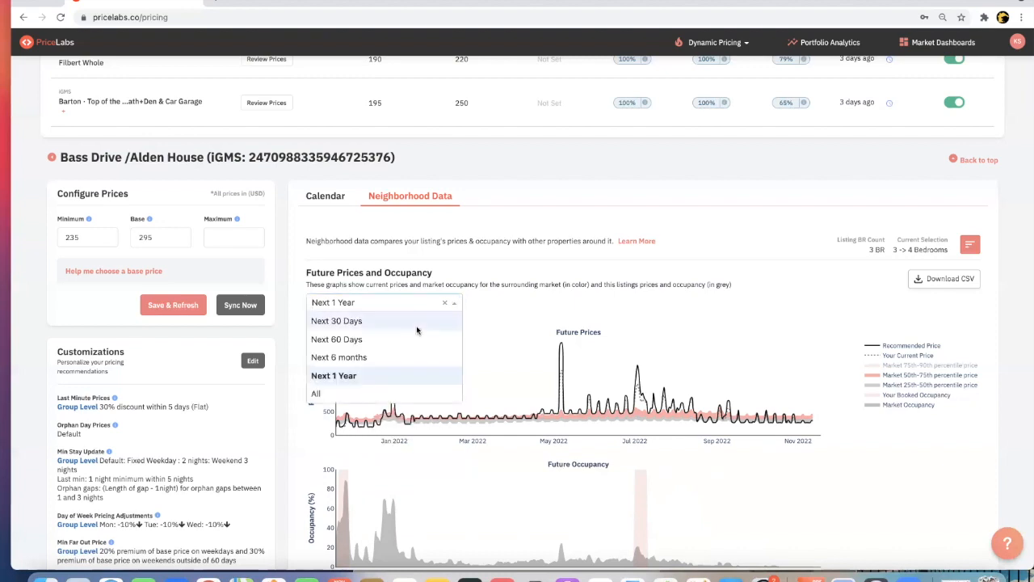
pyautogui.click(399, 338)
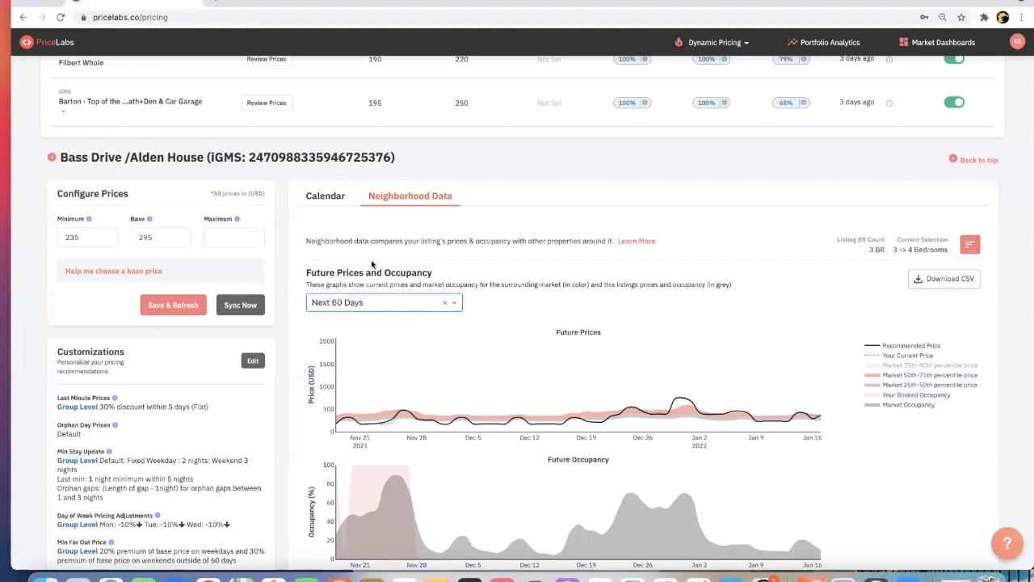
pyautogui.click(330, 198)
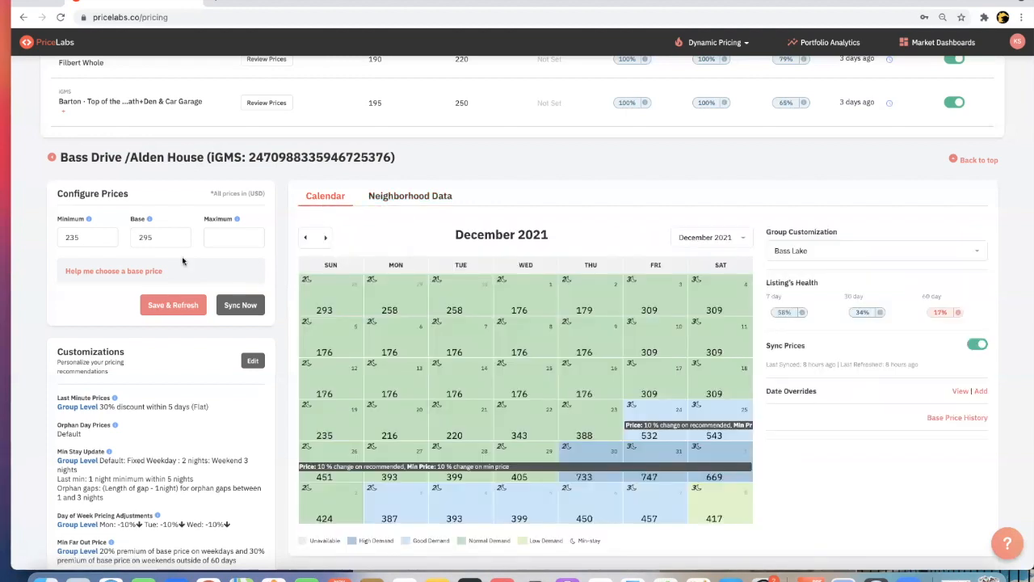
# - Set the listing's base price to 305 and its minimum price to 245, then save and refresh the prices
pyautogui.click(166, 237)
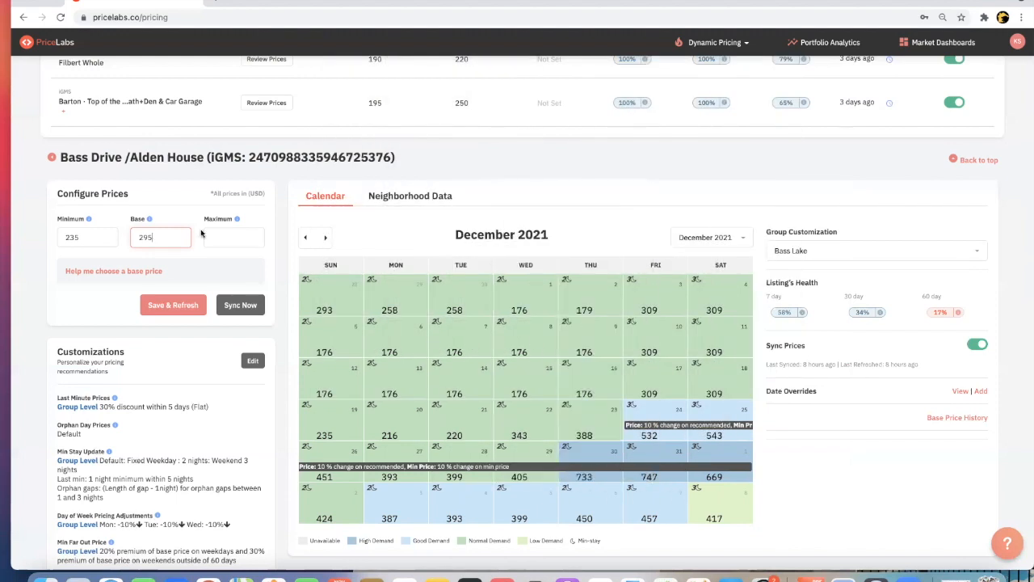
pyautogui.press('BackSpace')
pyautogui.press('BackSpace')
pyautogui.press('BackSpace')
pyautogui.write('305')
pyautogui.click(98, 239)
pyautogui.press('BackSpace')
pyautogui.press('BackSpace')
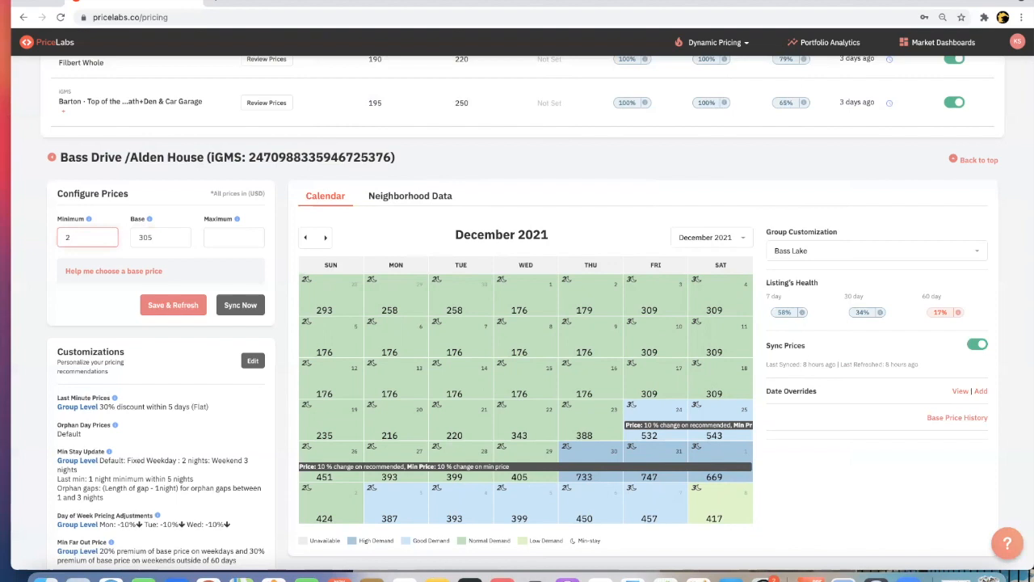
pyautogui.write('45')
pyautogui.click(168, 305)
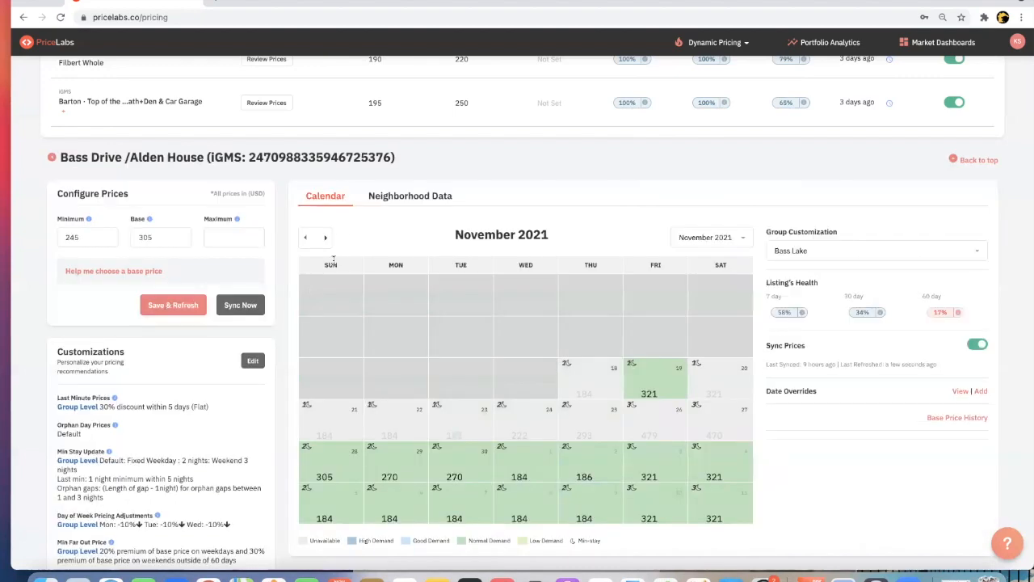
# - Show the December 2021 calendar and examine the listing's refreshed daily prices
pyautogui.click(326, 237)
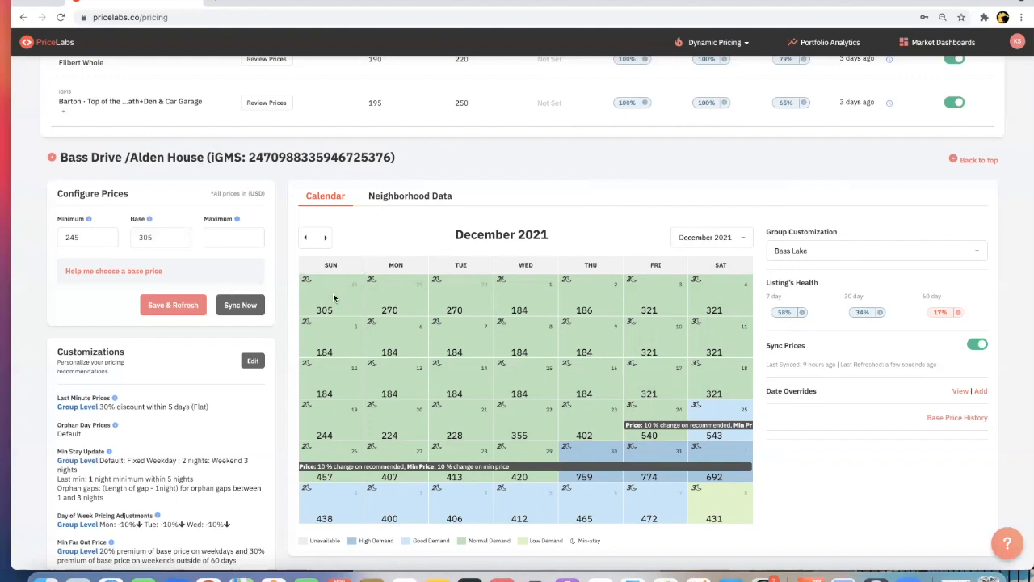
pyautogui.moveTo(414, 314)
pyautogui.moveTo(447, 307)
pyautogui.moveTo(593, 385)
# - Review the listing's customizations, inspect its listing-level general and stay restriction settings, and close them without changes
pyautogui.scroll(-1, 470, 243)
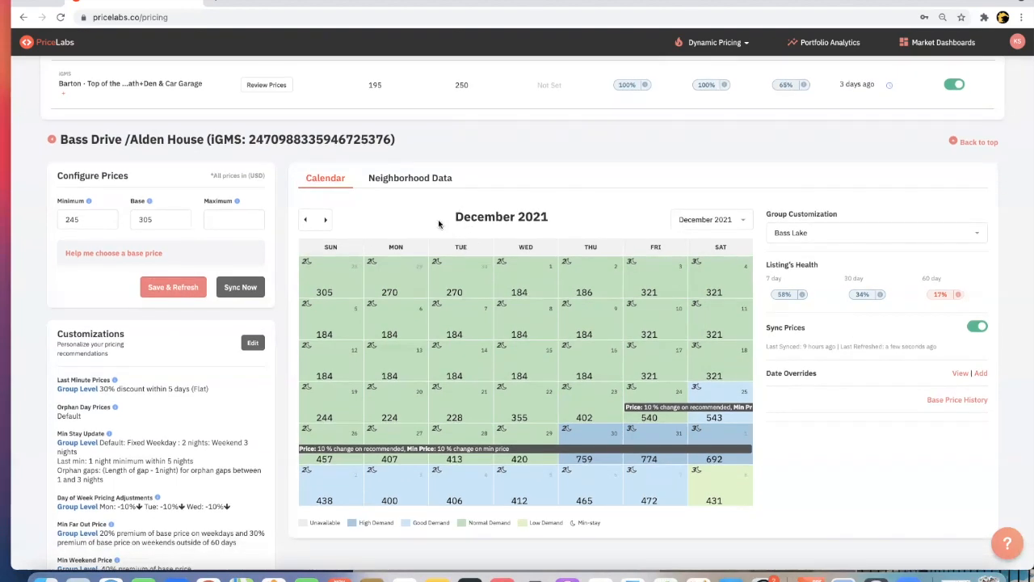
pyautogui.scroll(-1, 440, 225)
pyautogui.scroll(-1, 439, 224)
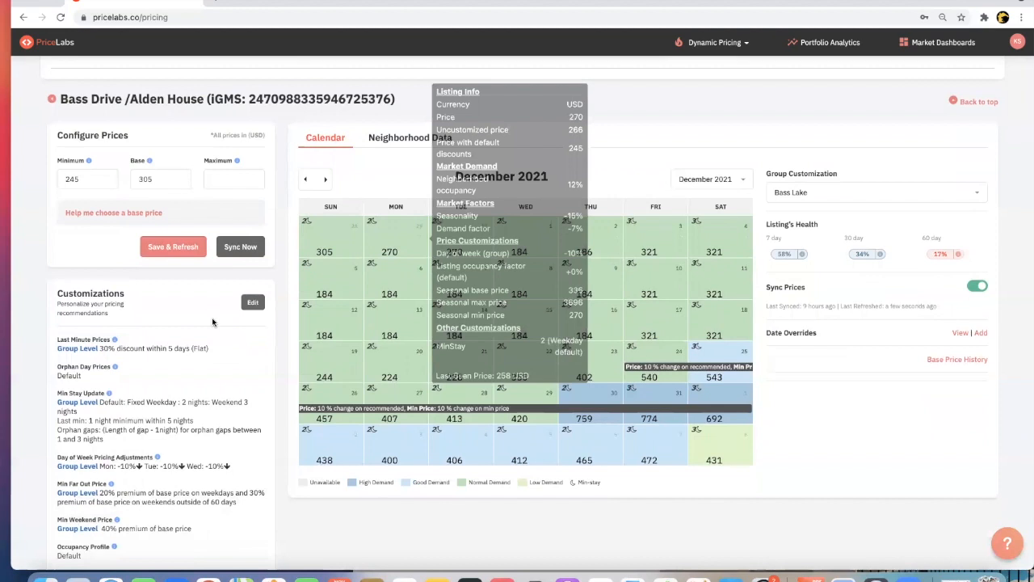
pyautogui.scroll(-2, 193, 379)
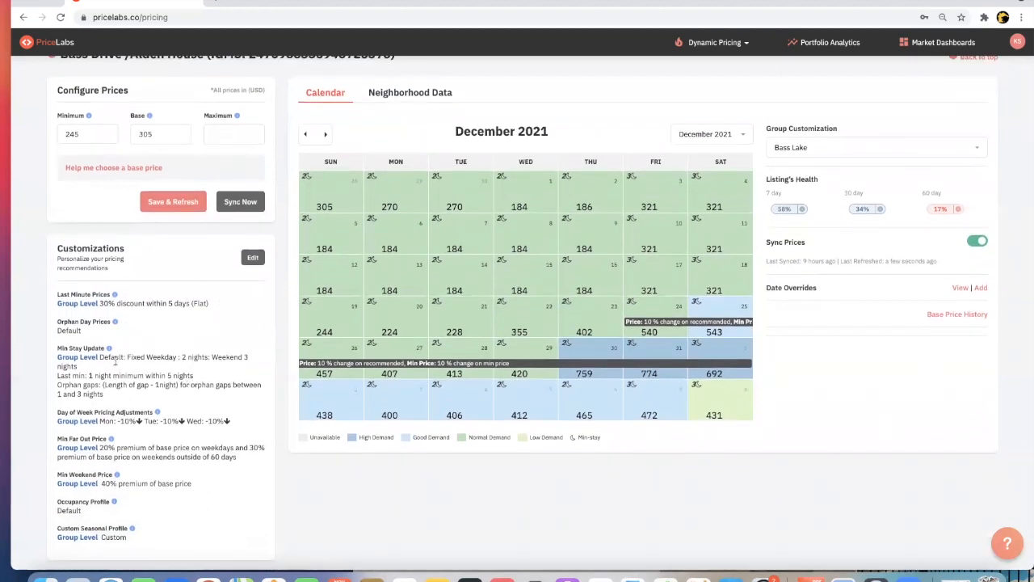
pyautogui.click(250, 261)
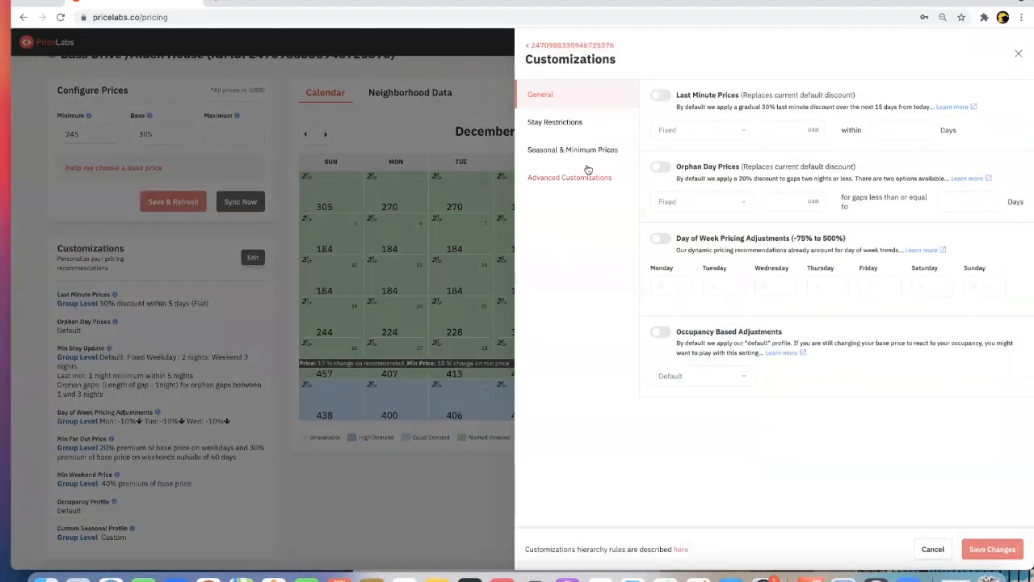
pyautogui.click(574, 126)
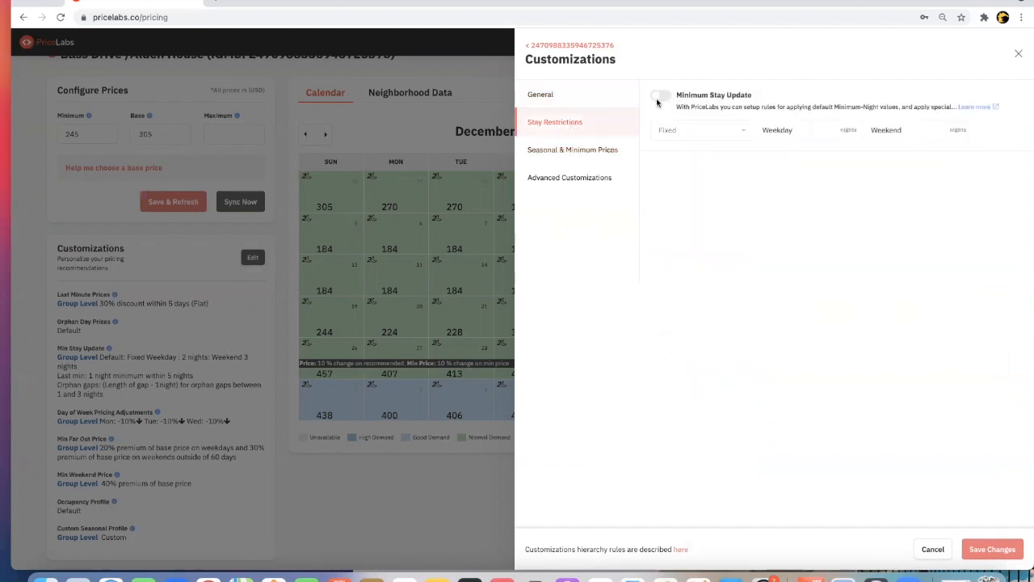
pyautogui.click(1018, 53)
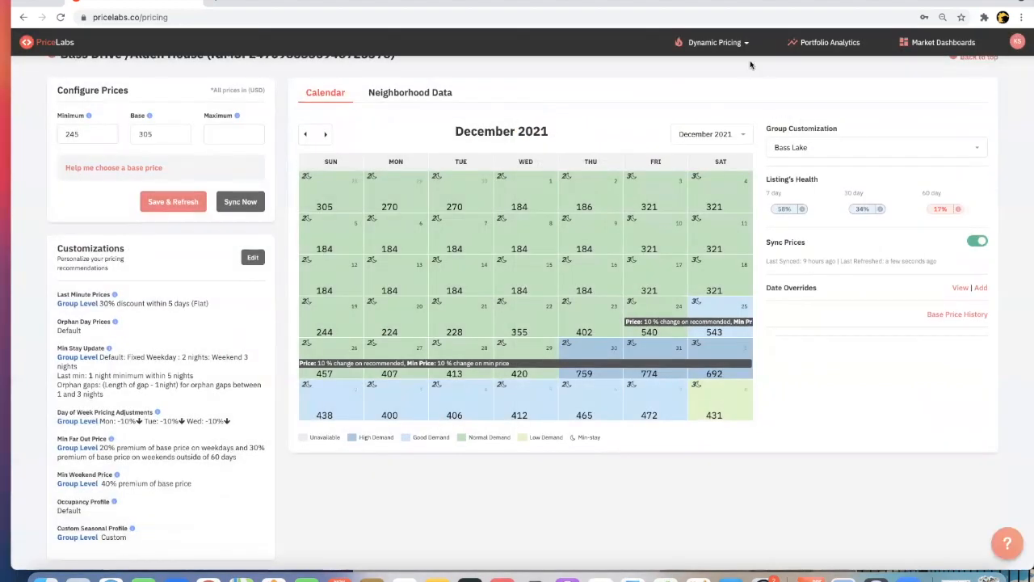
# - Go to the group-level customizations and open the Bass Lake group for editing
pyautogui.click(744, 42)
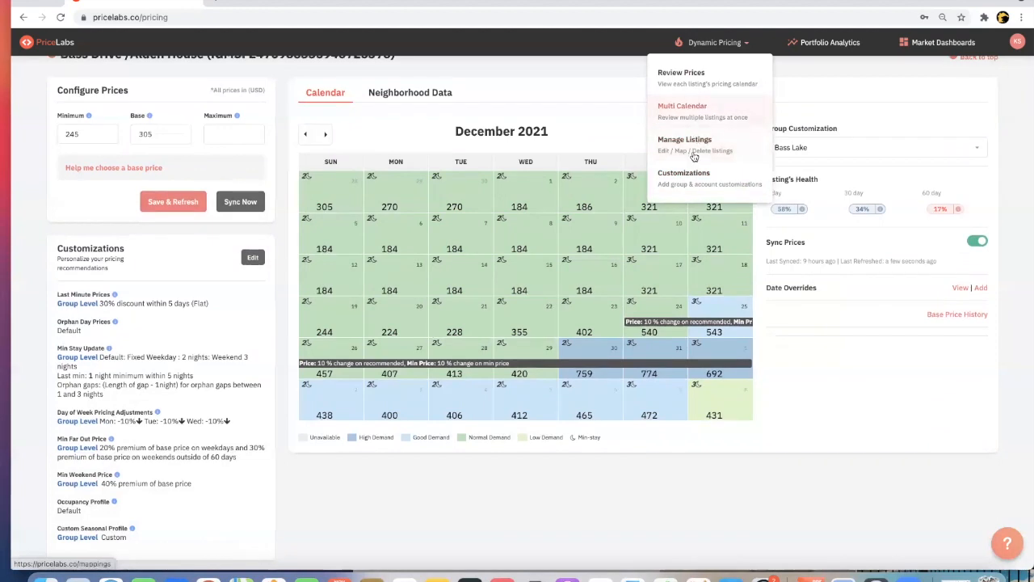
pyautogui.click(692, 175)
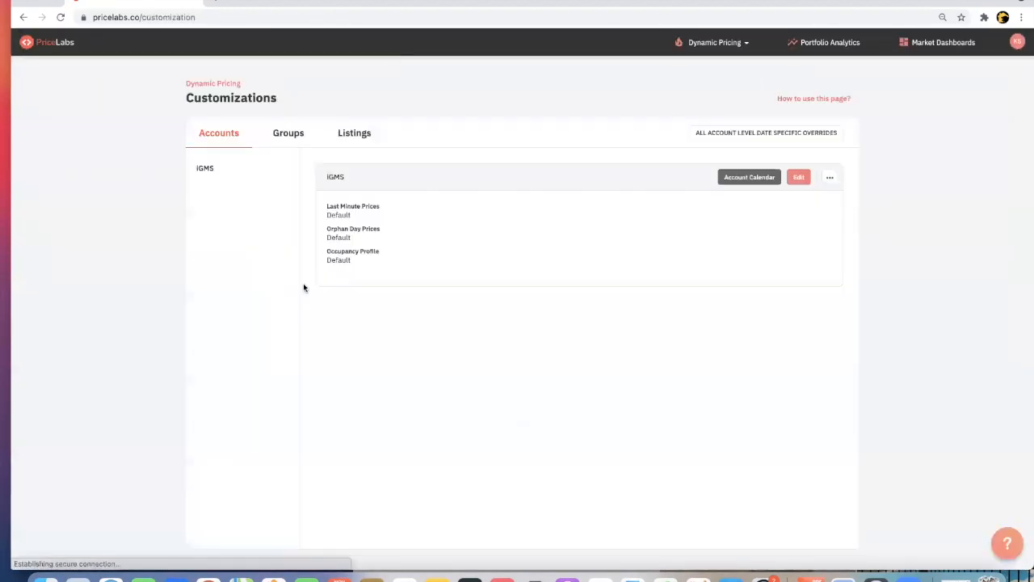
pyautogui.click(289, 134)
pyautogui.scroll(-5, 387, 316)
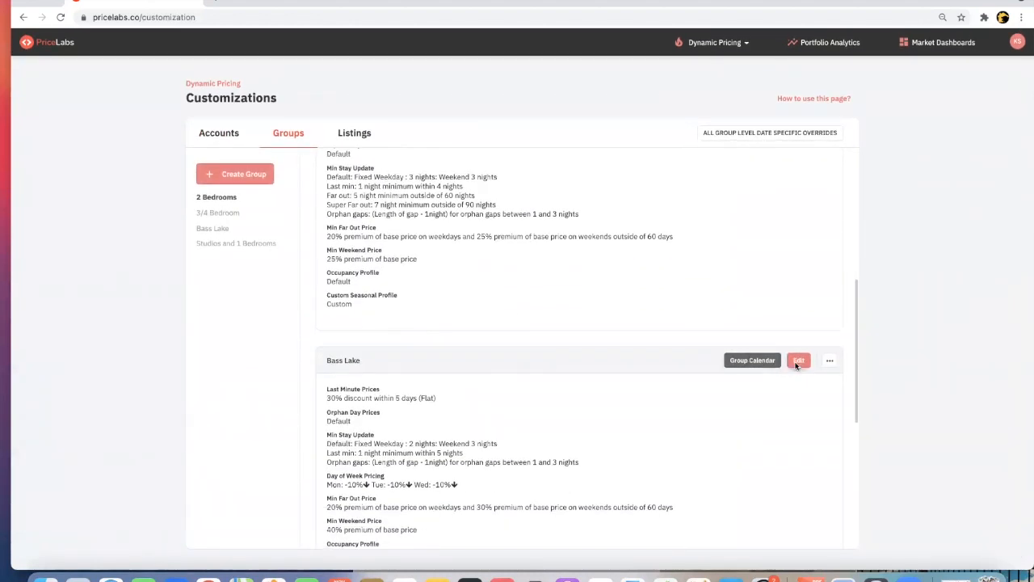
pyautogui.click(797, 362)
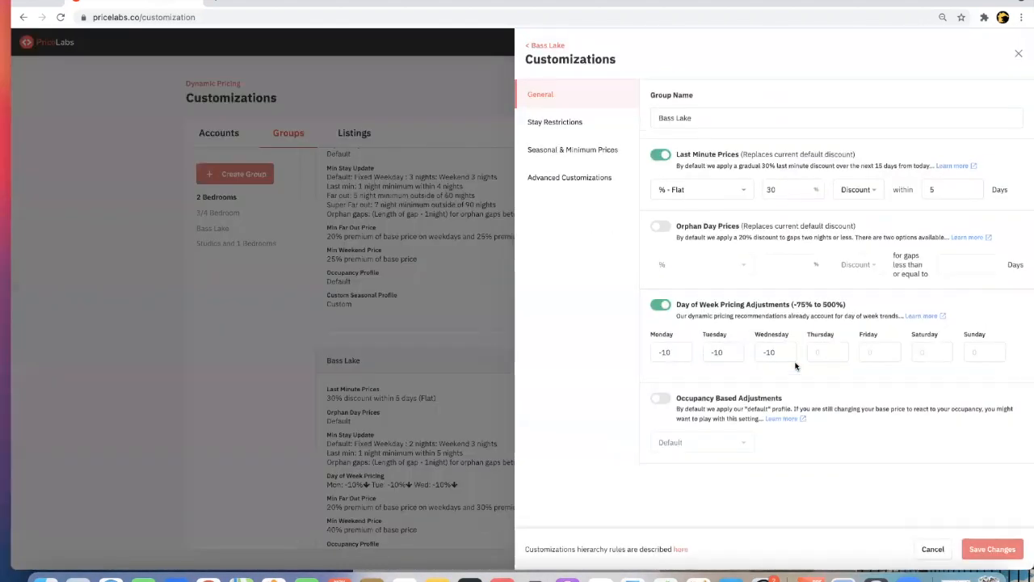
# - Examine the Bass Lake group's stay restrictions and enter 3 nights as the weekend minimum stay
pyautogui.click(587, 126)
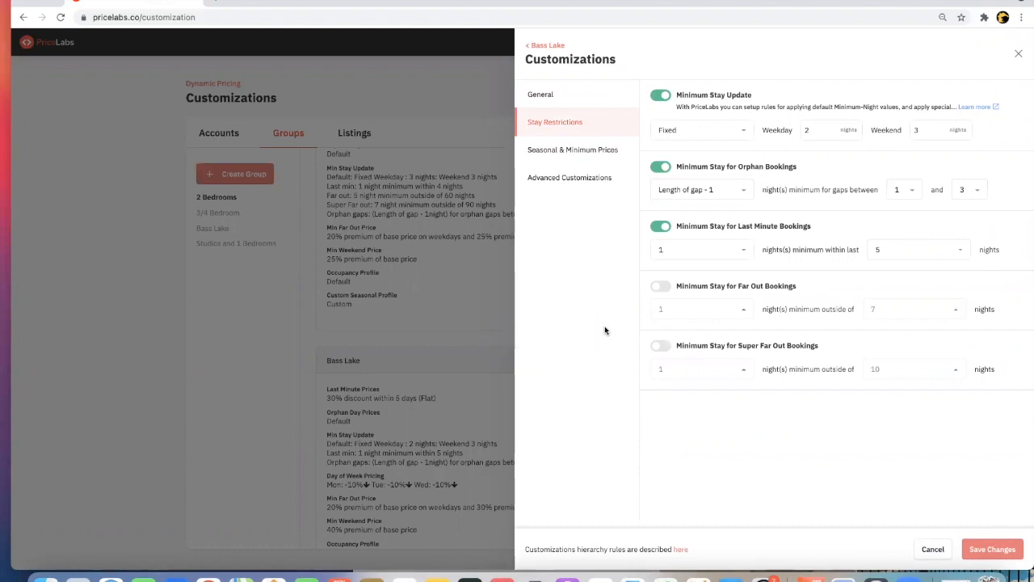
pyautogui.click(801, 132)
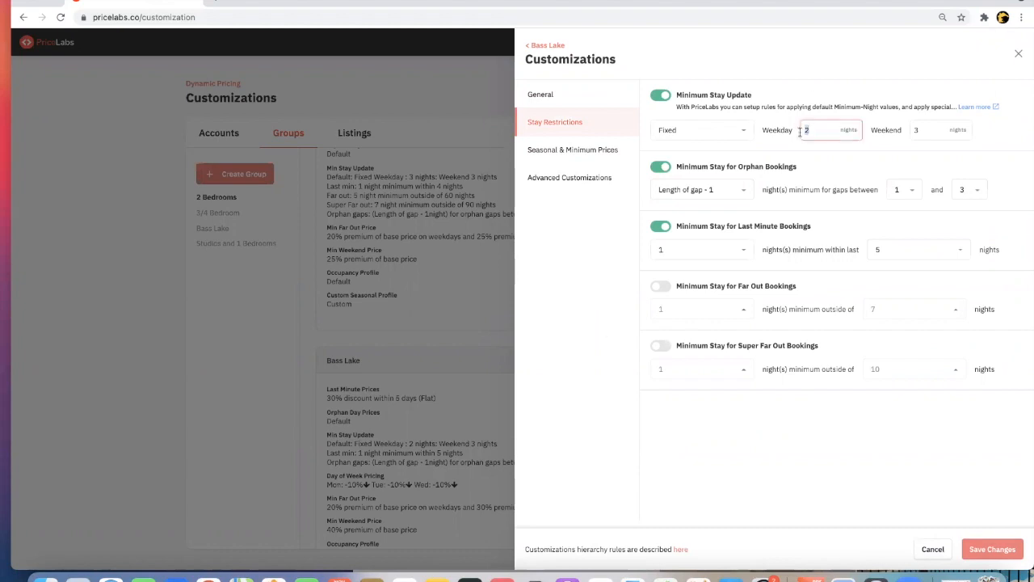
pyautogui.click(913, 132)
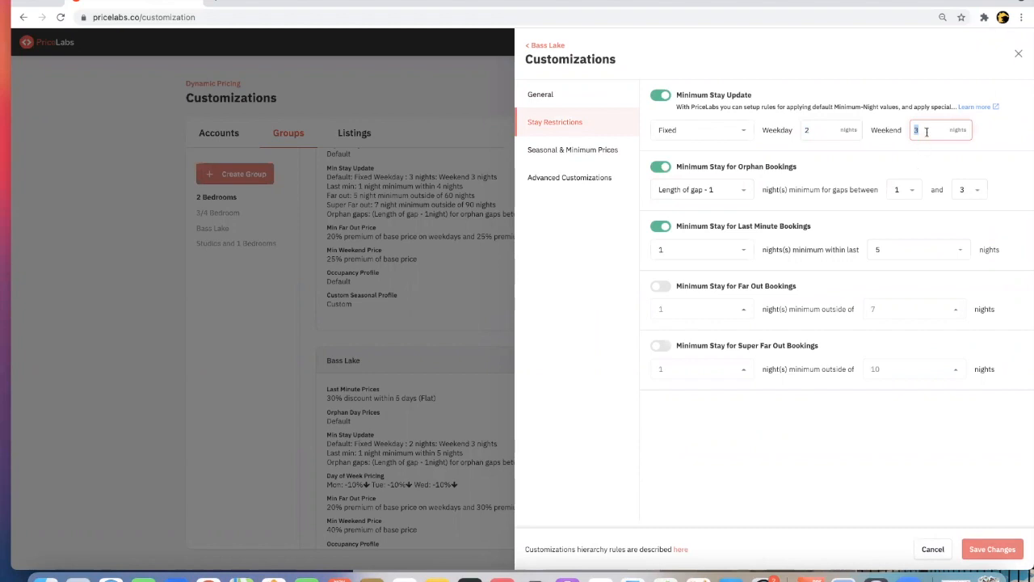
pyautogui.write('3')
# - Look through the Bass Lake group's advanced customizations and its seasonal and minimum prices, then return to its general settings
pyautogui.click(582, 183)
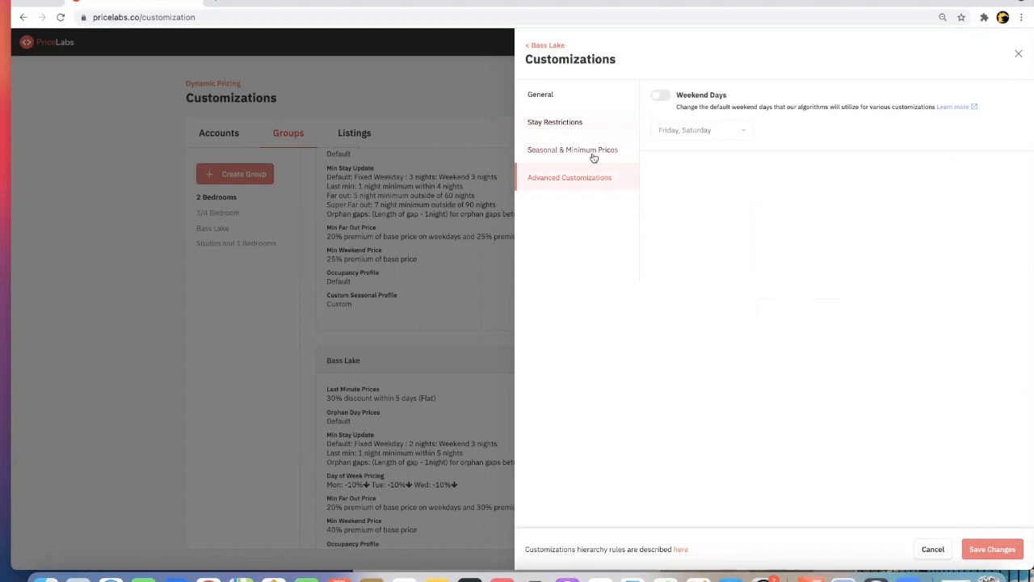
pyautogui.click(592, 155)
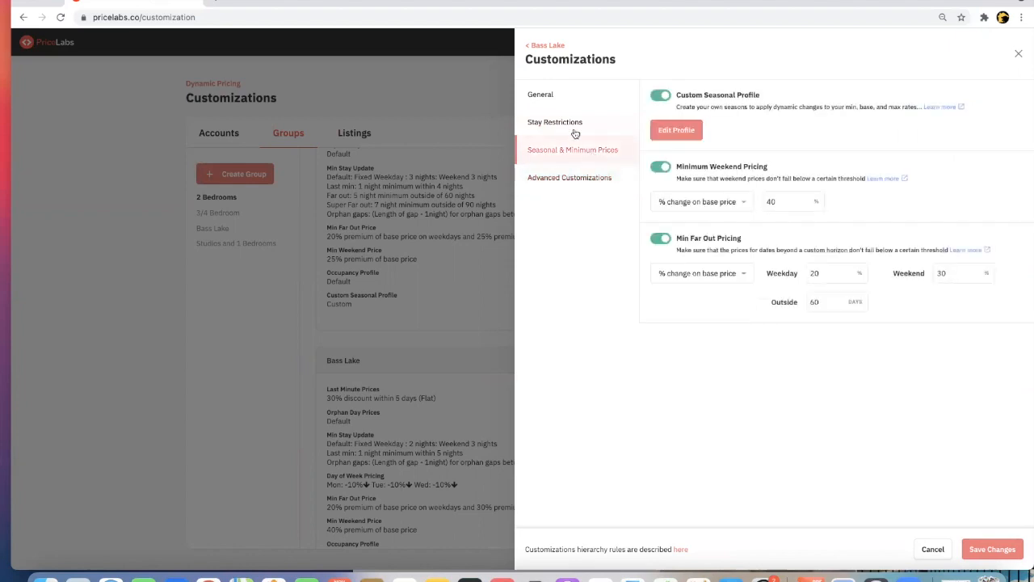
pyautogui.click(572, 122)
pyautogui.doubleClick(558, 94)
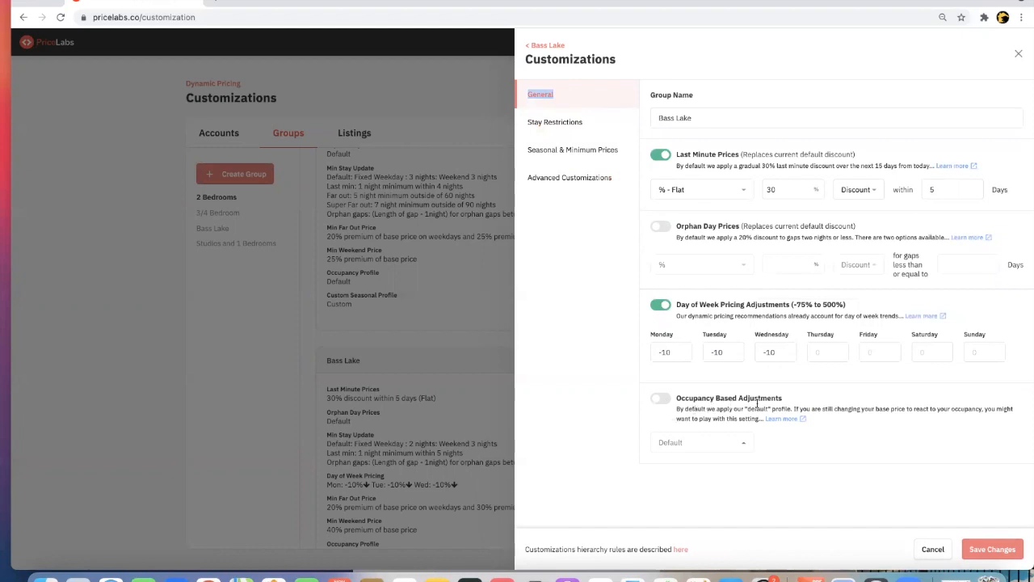
# - Turn on occupancy based adjustments for the Bass Lake group and show the available adjustment profiles
pyautogui.moveTo(782, 401); pyautogui.dragTo(678, 401)
pyautogui.click(622, 421)
pyautogui.click(658, 400)
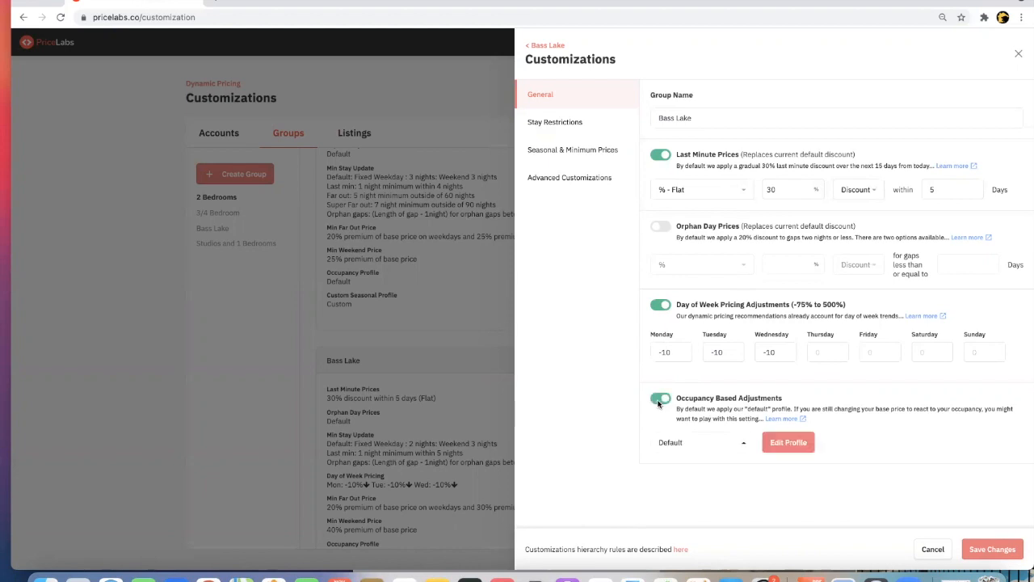
pyautogui.click(746, 442)
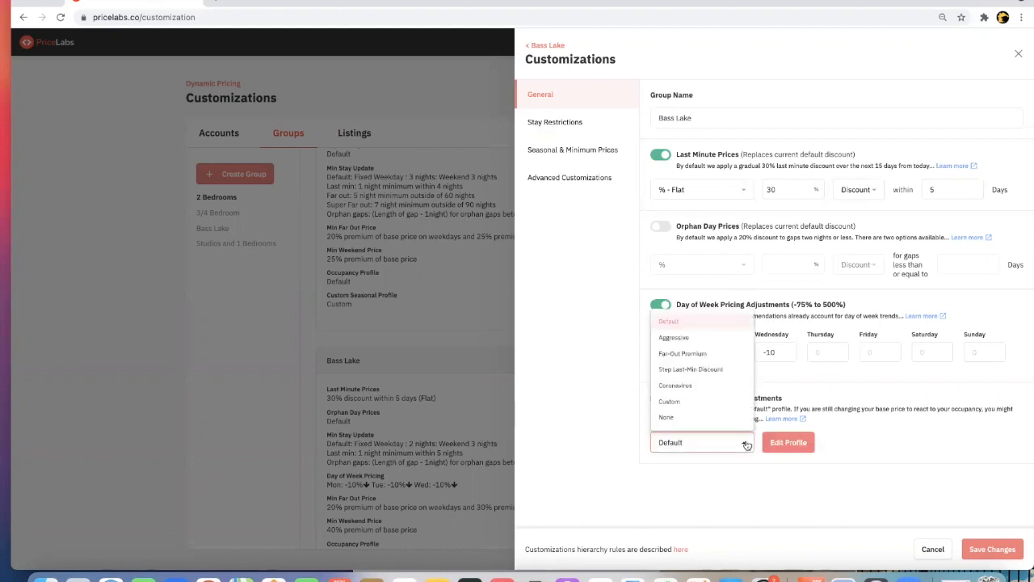
# - Examine the Default occupancy based adjustment profile and the alternative profiles, then cancel the Bass Lake group's edits
pyautogui.click(786, 444)
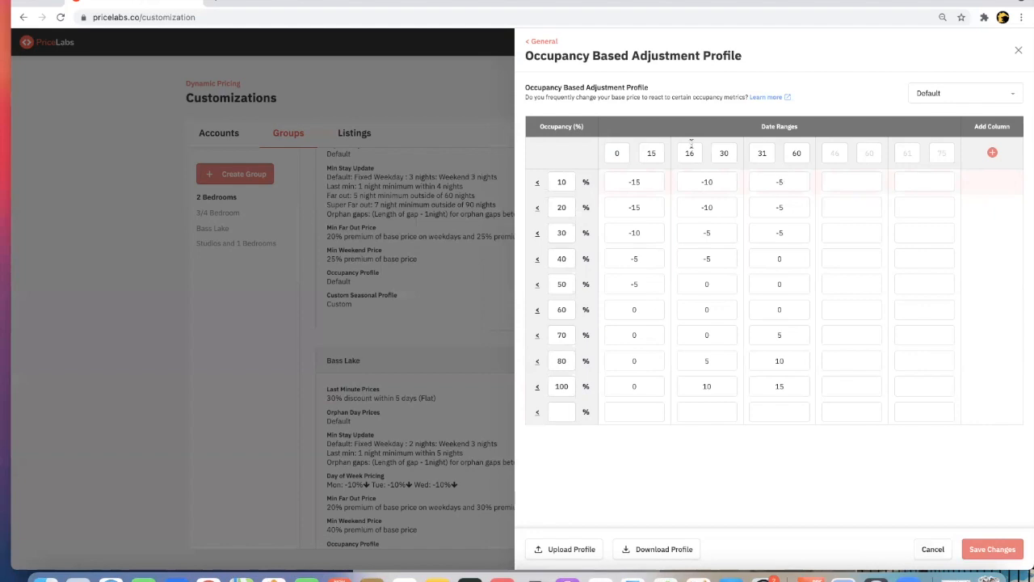
pyautogui.click(547, 42)
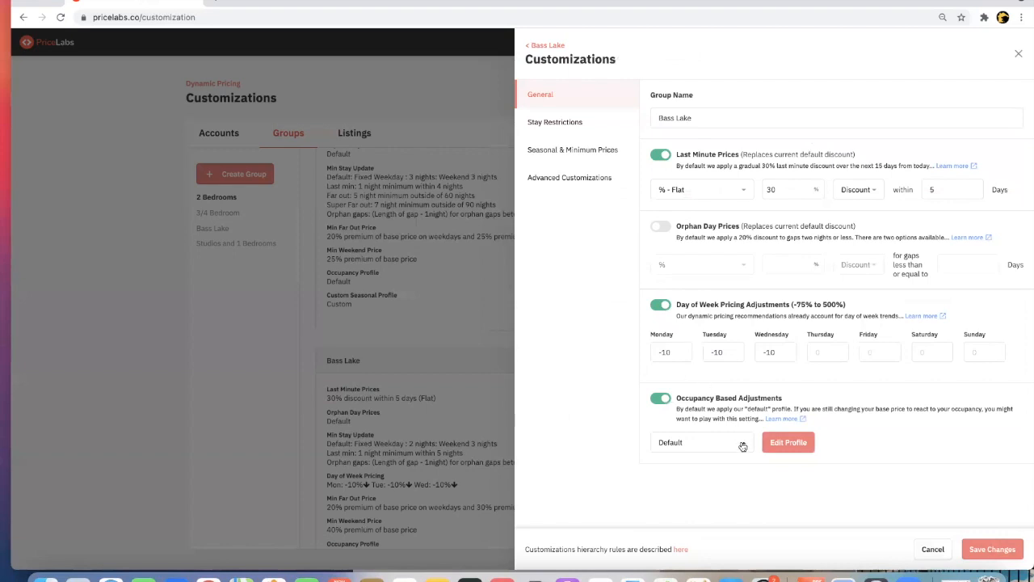
pyautogui.click(743, 447)
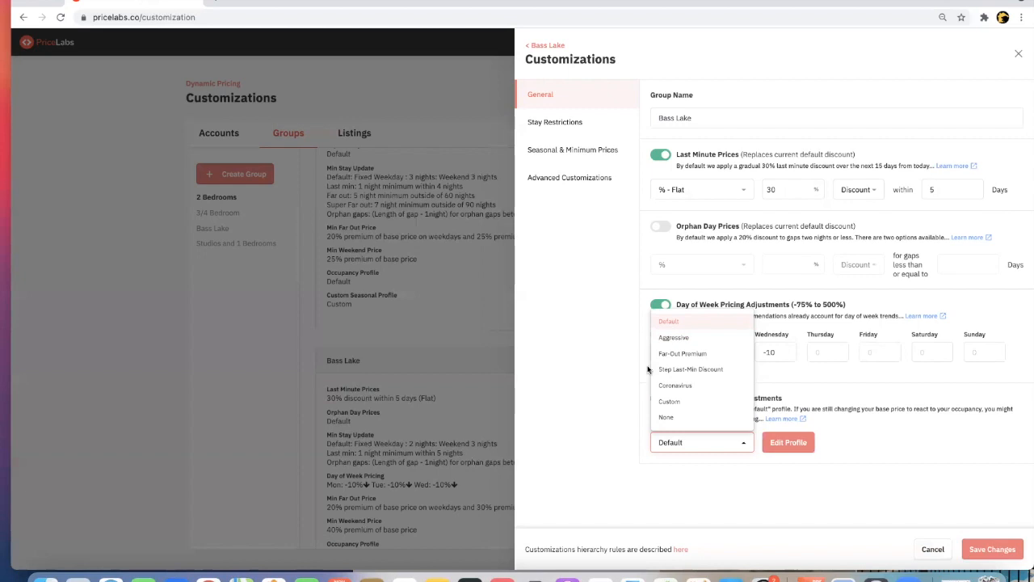
pyautogui.click(617, 396)
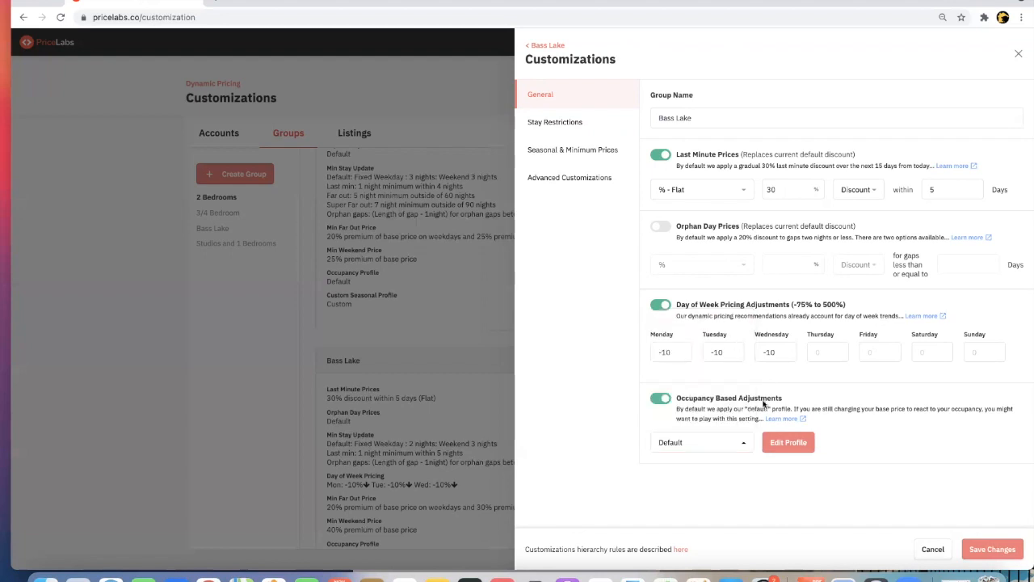
pyautogui.click(933, 549)
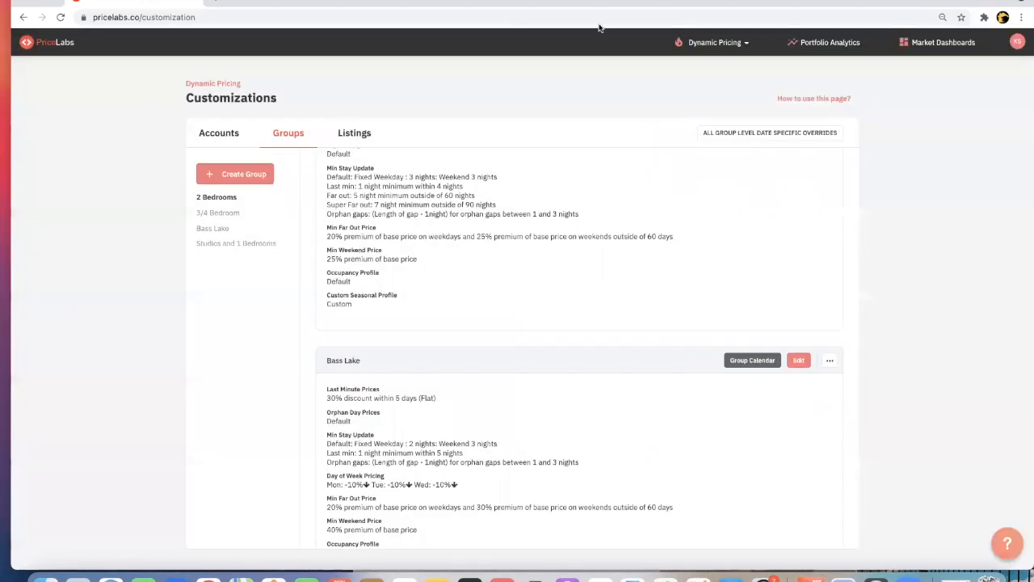